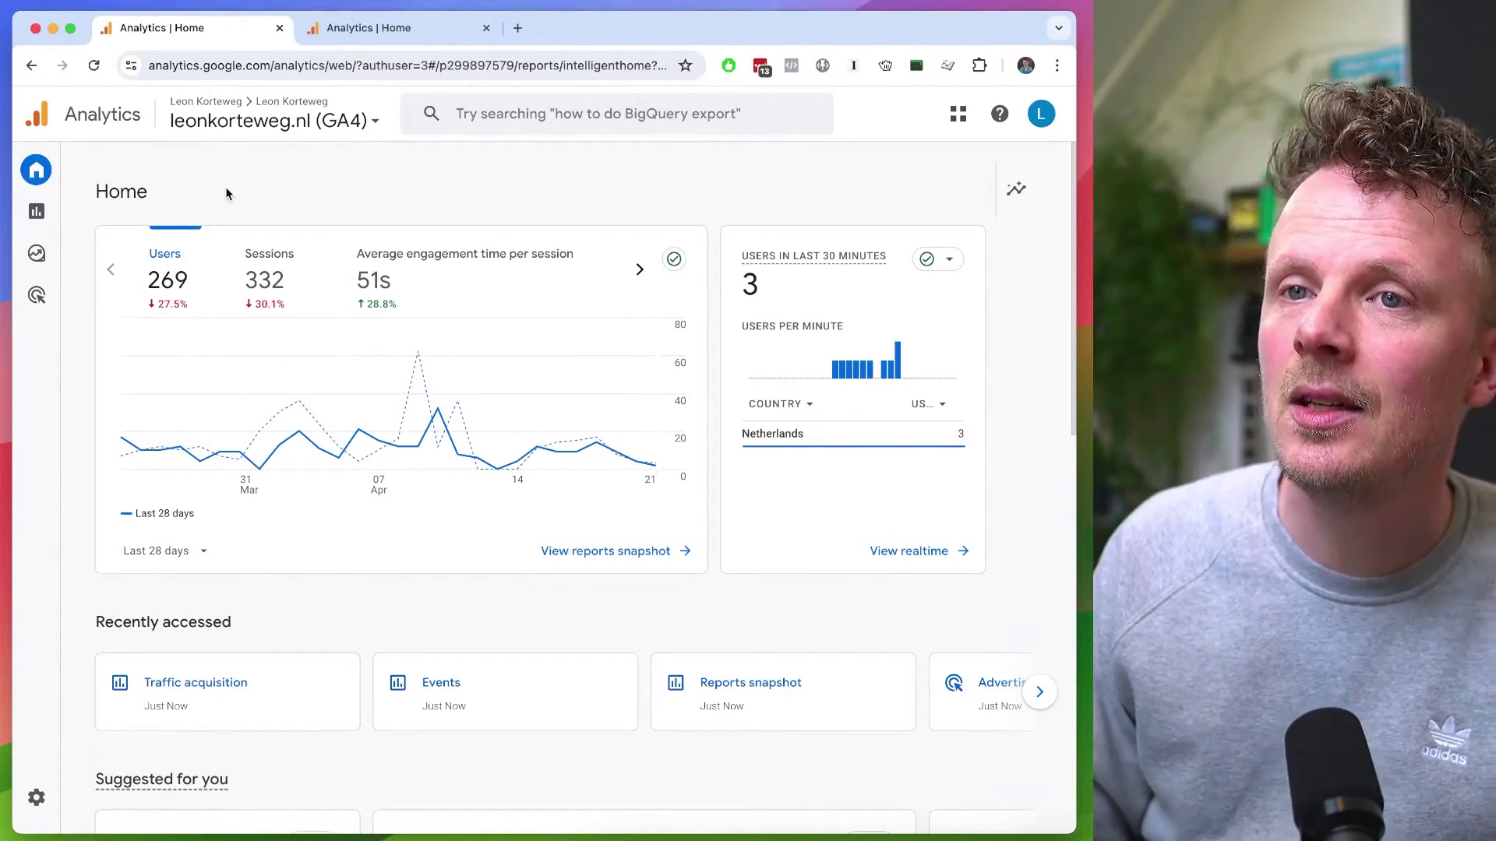
# Swap the Home summary card's Sessions metric for Key events, which shows 22.
pyautogui.click(303, 253)
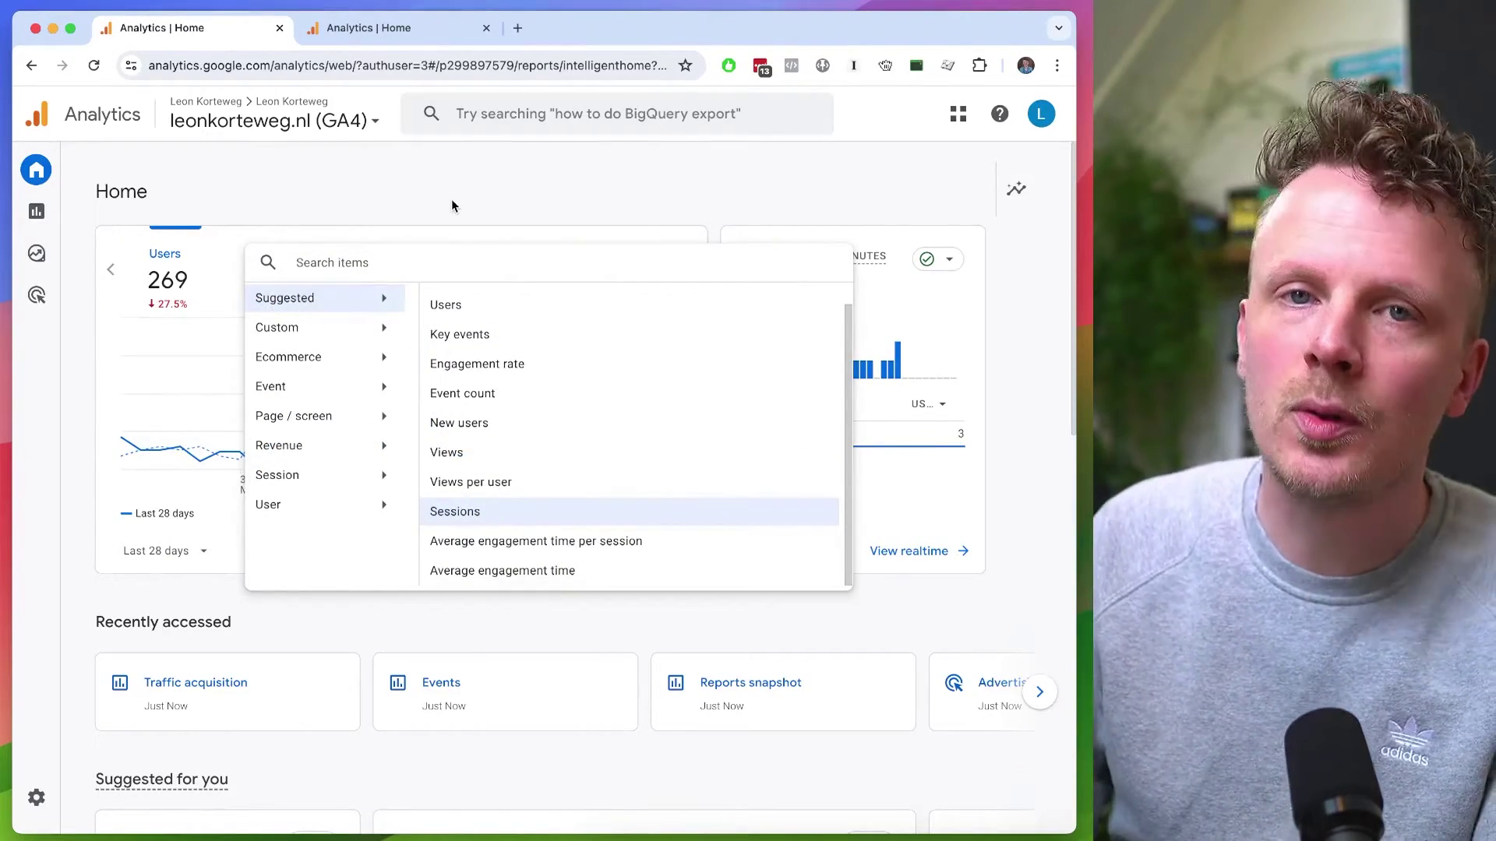
pyautogui.write('conversion')
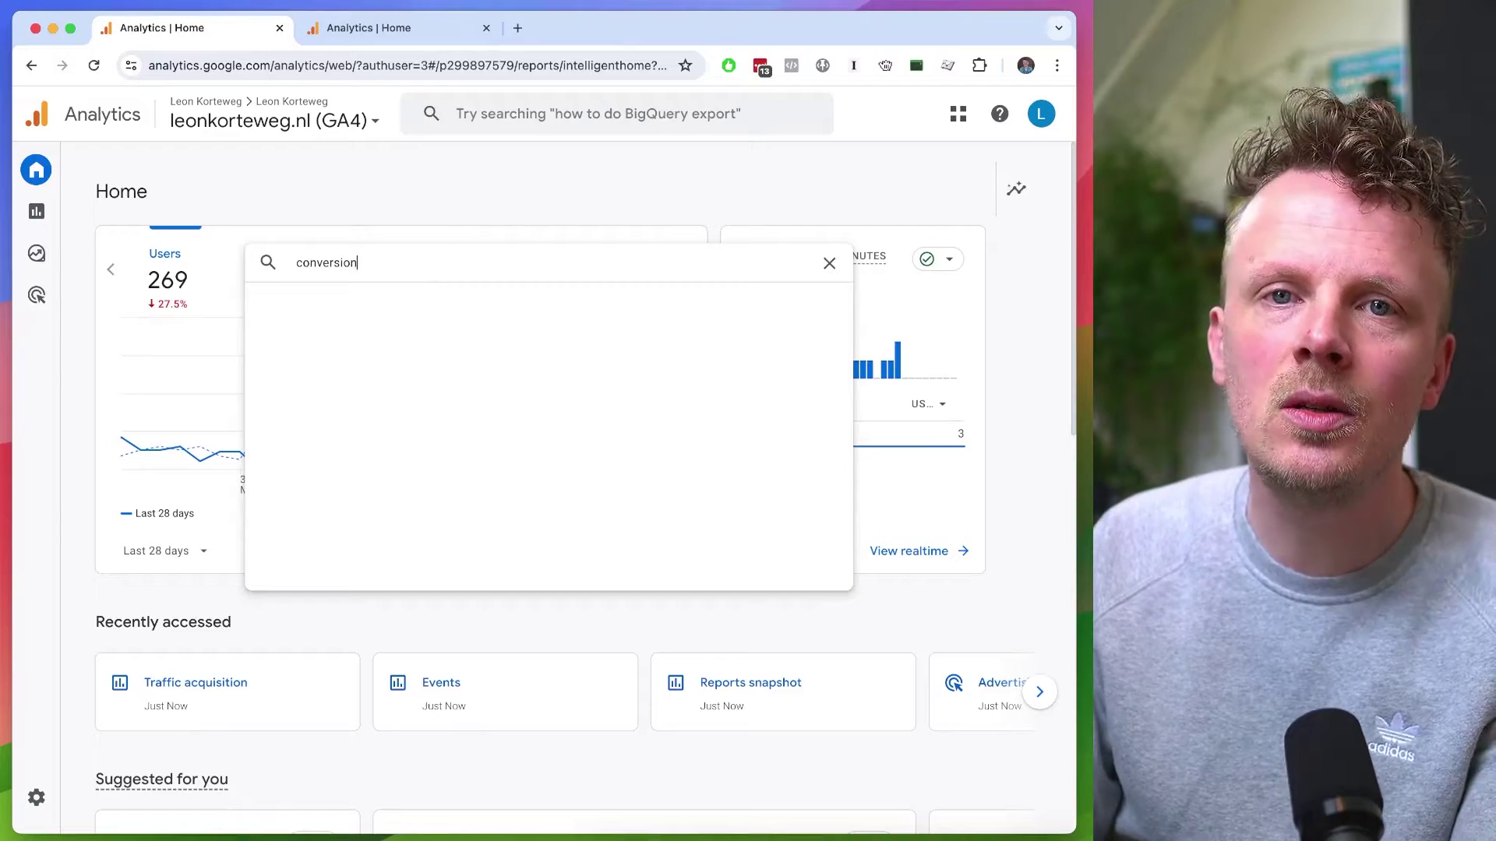
pyautogui.press('super+a')
pyautogui.write('key events')
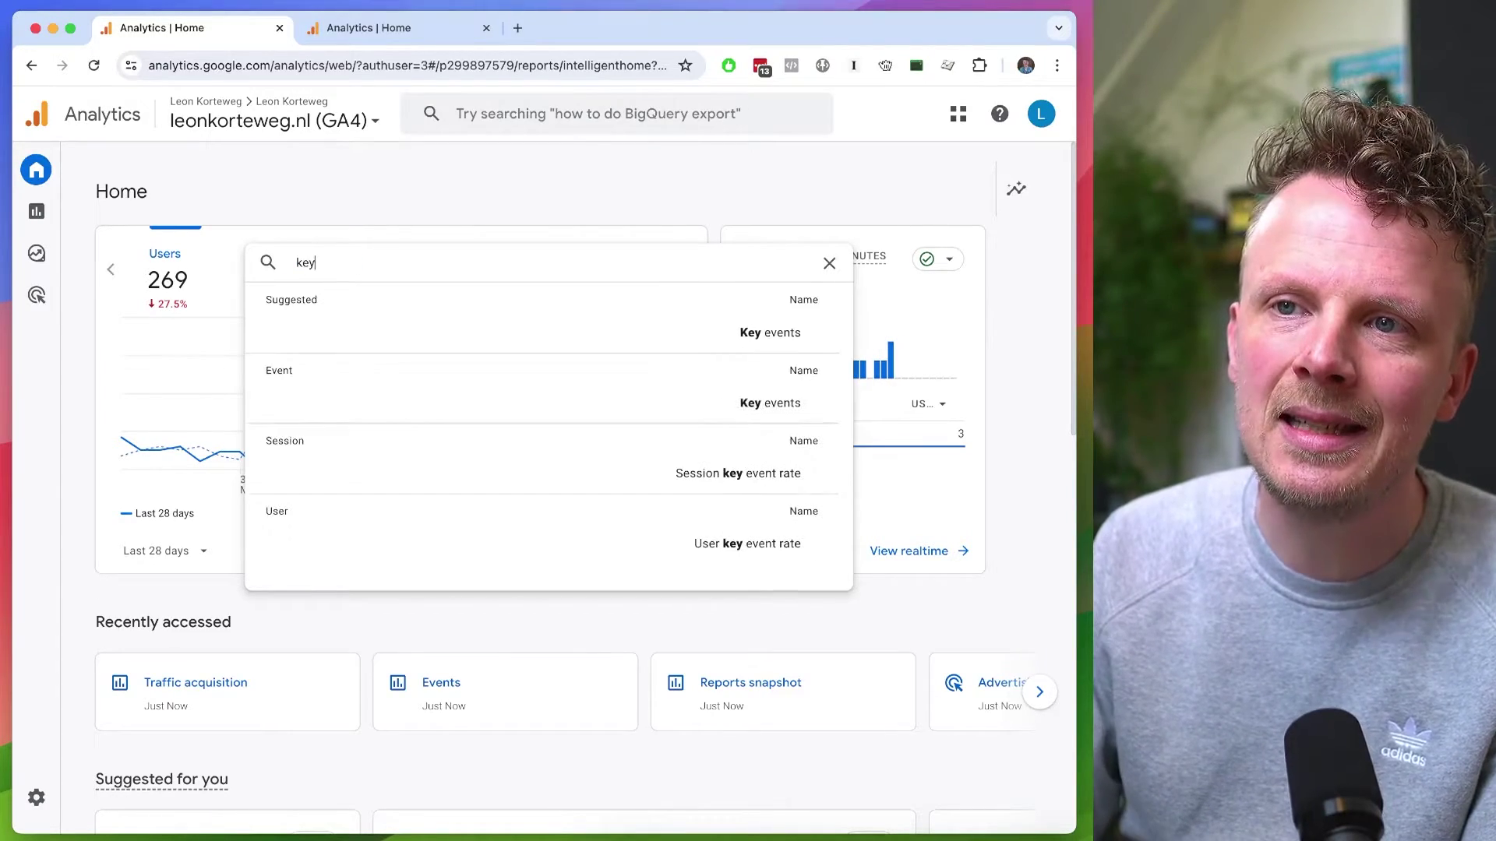
pyautogui.click(772, 337)
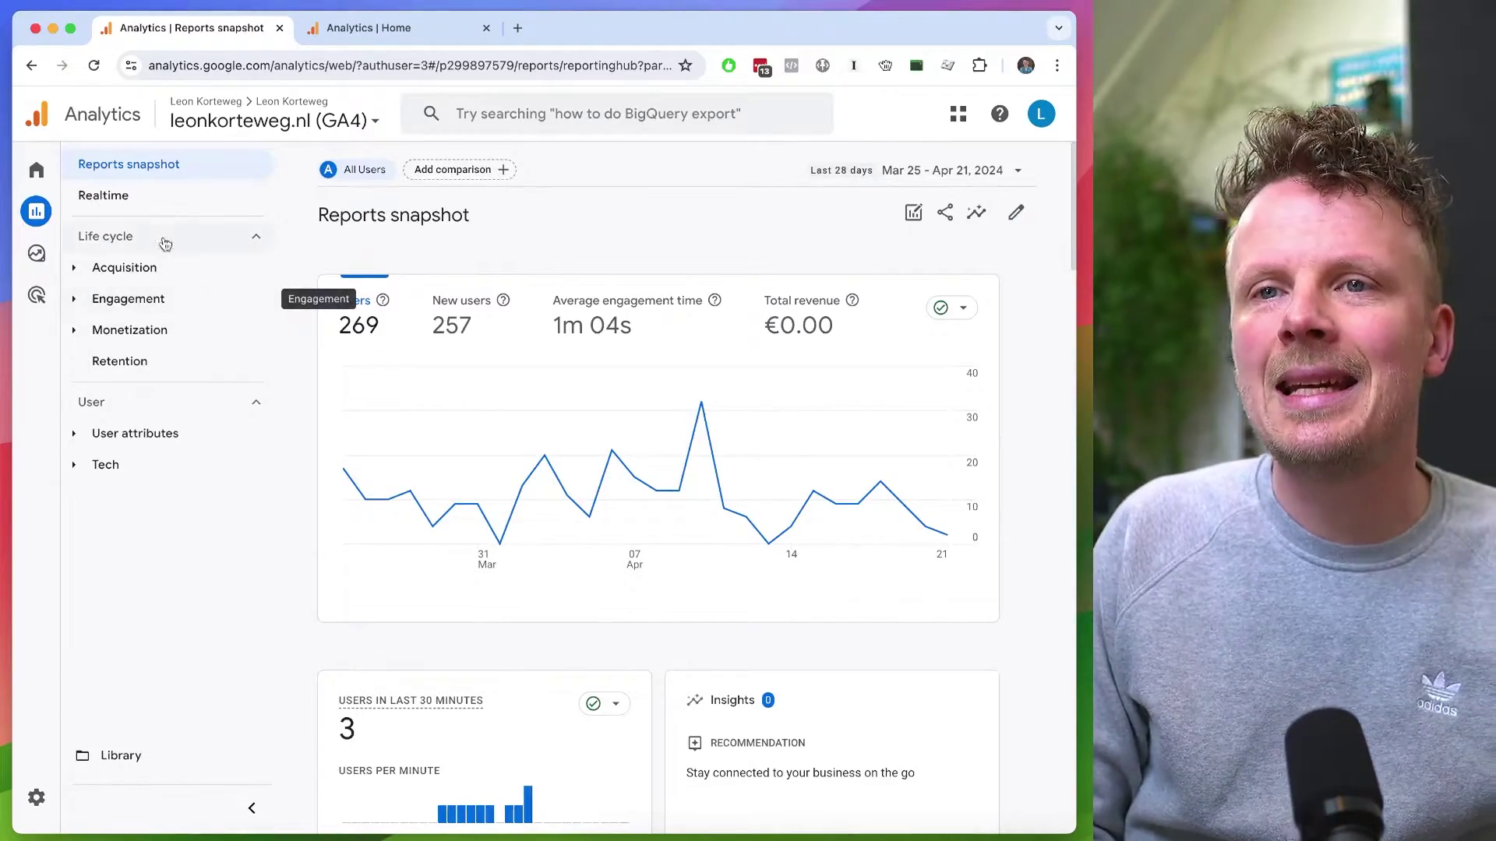
# Open the Engagement > Events report listing event counts by event name.
pyautogui.click(189, 304)
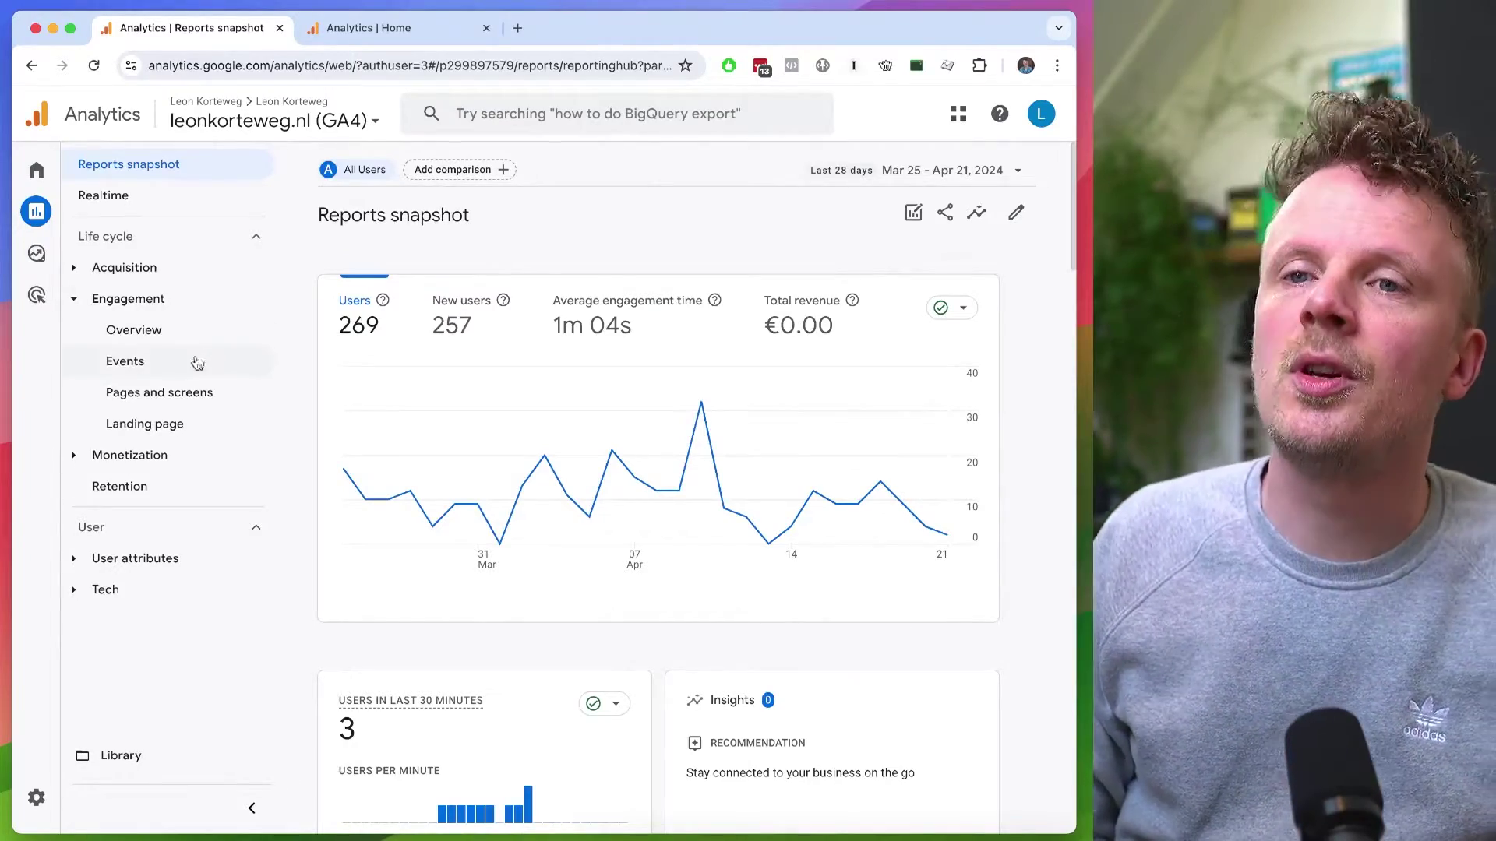
pyautogui.click(195, 370)
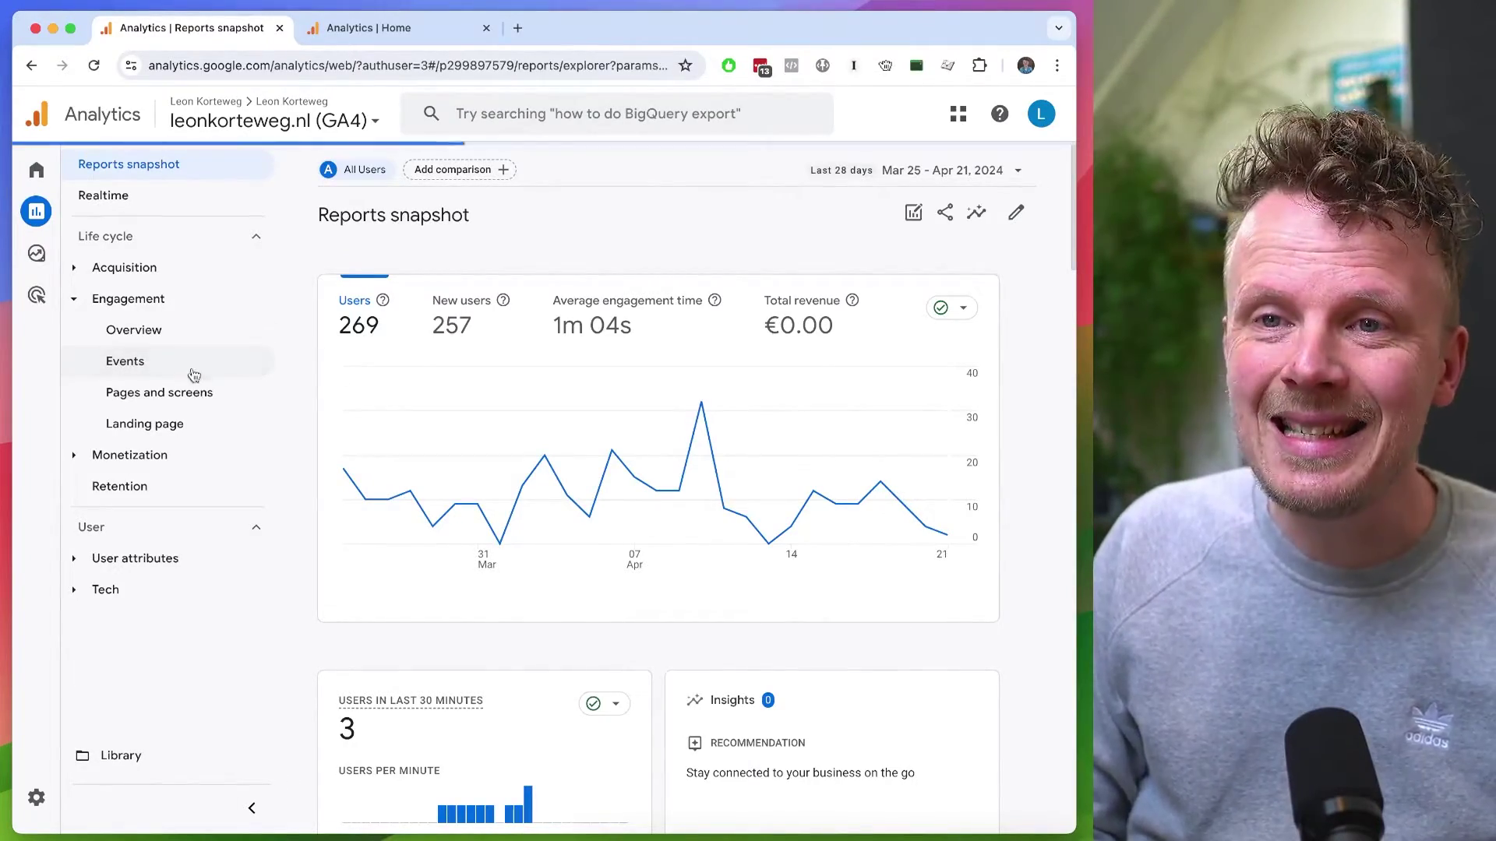
pyautogui.scroll(-4, 507, 537)
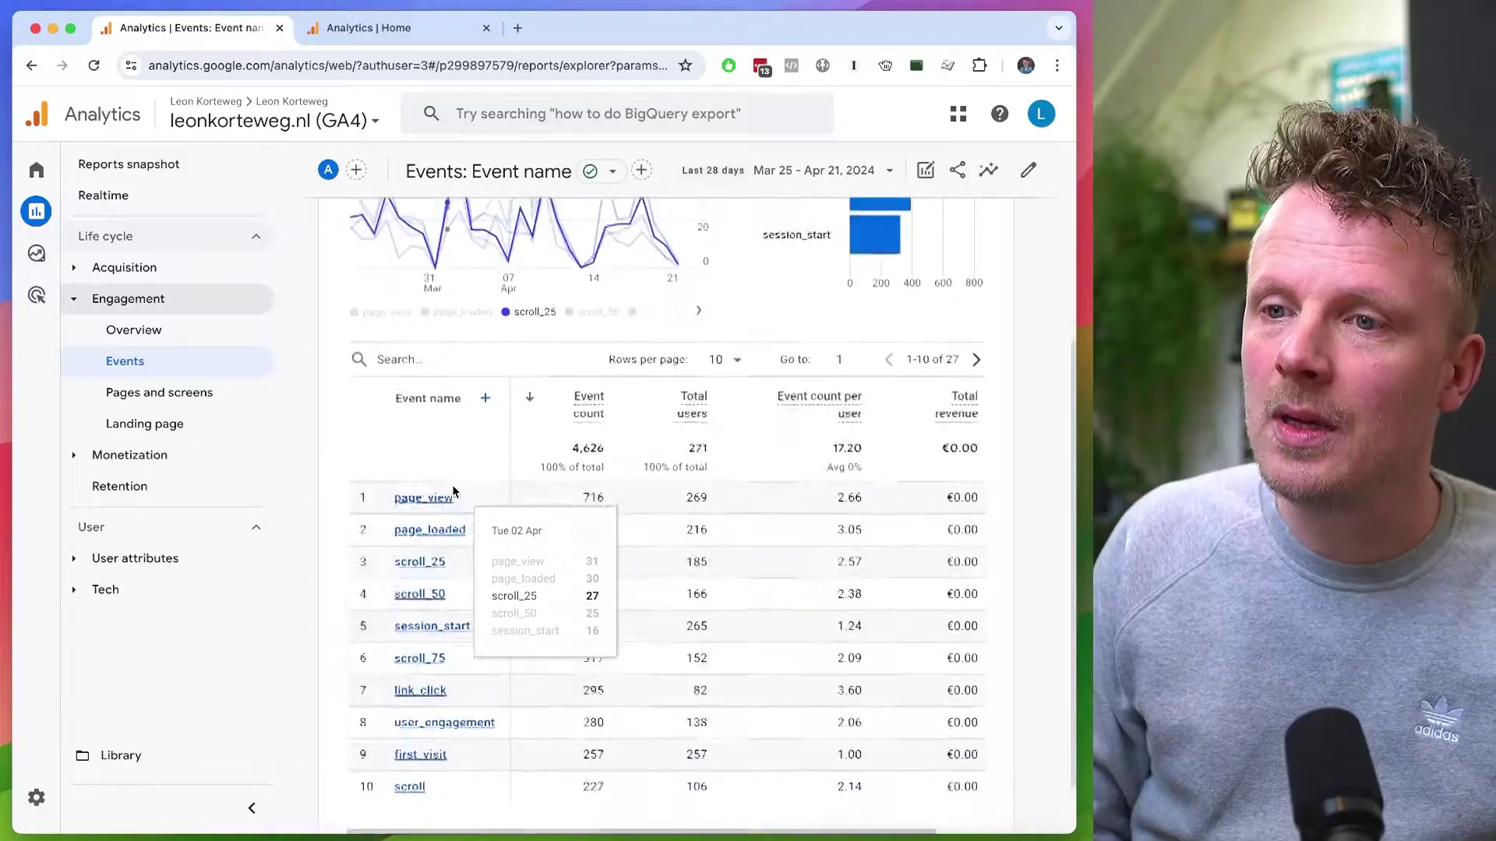
pyautogui.scroll(4, 506, 545)
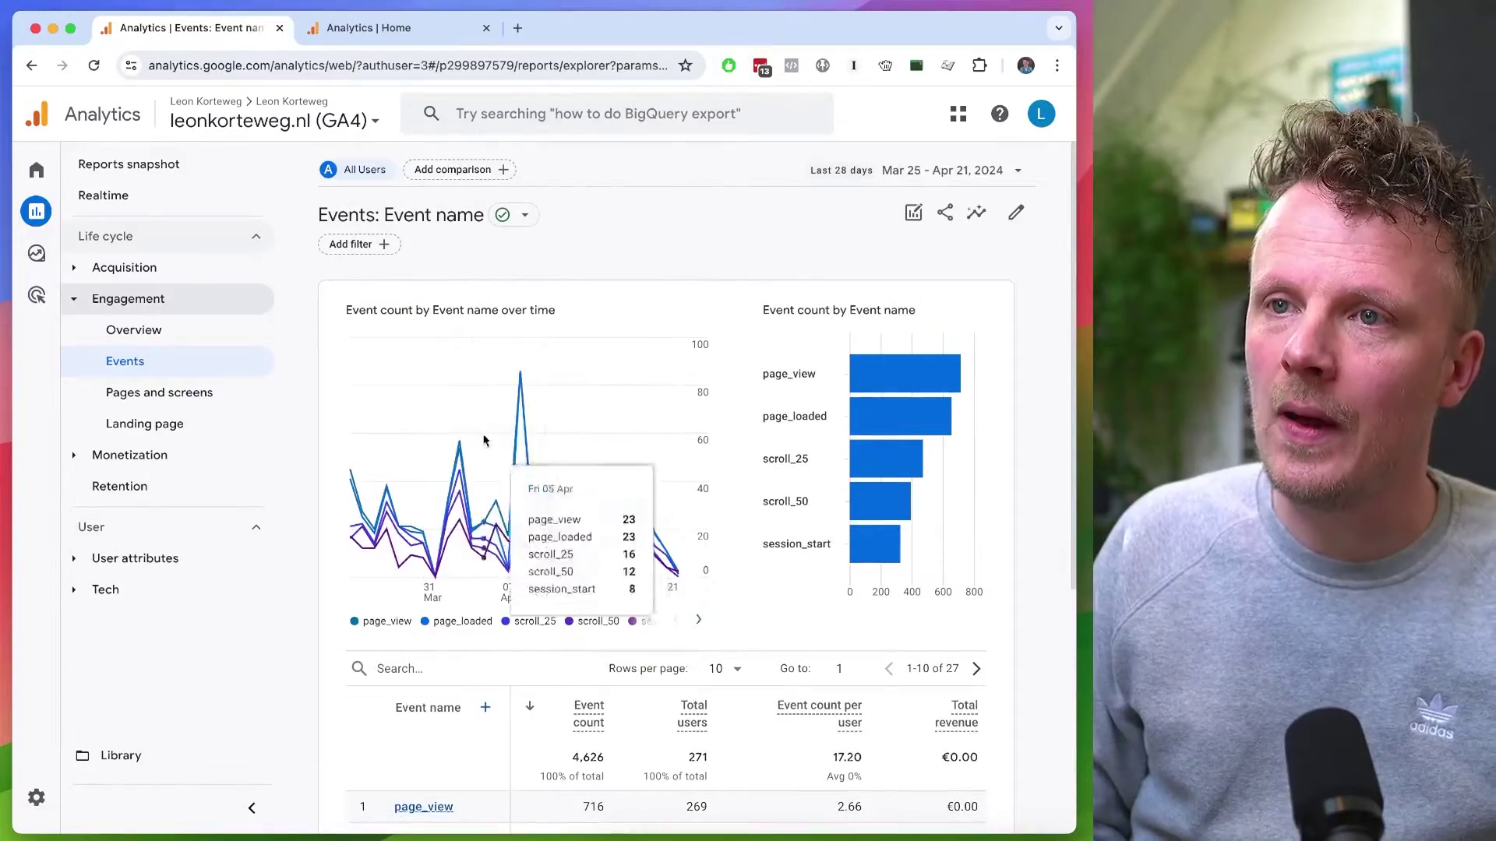
# Try a dimension search in a new filter, then close the Build filter panel unapplied.
pyautogui.click(371, 247)
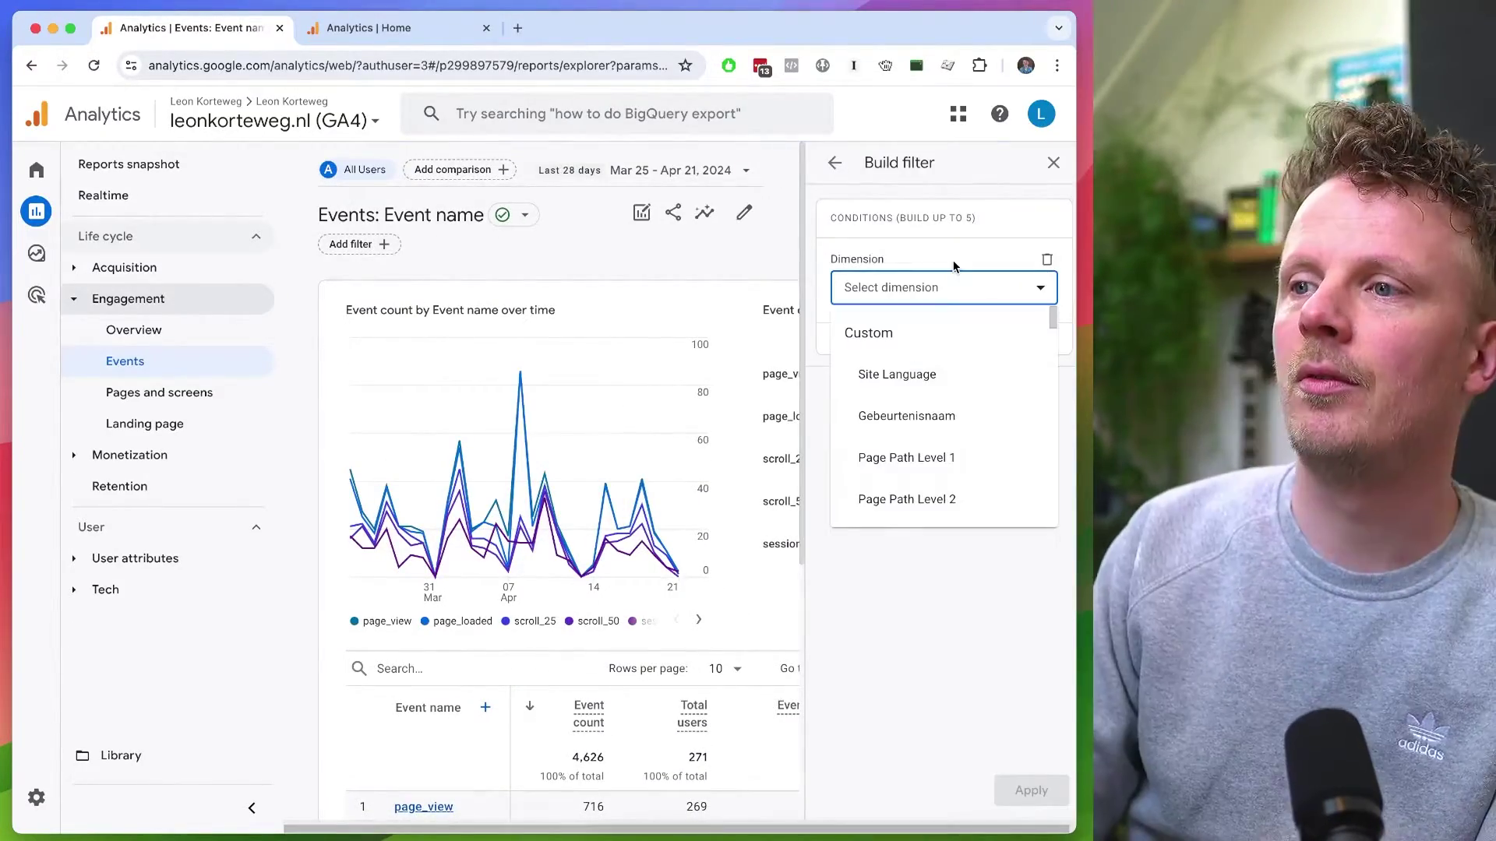
pyautogui.write('is')
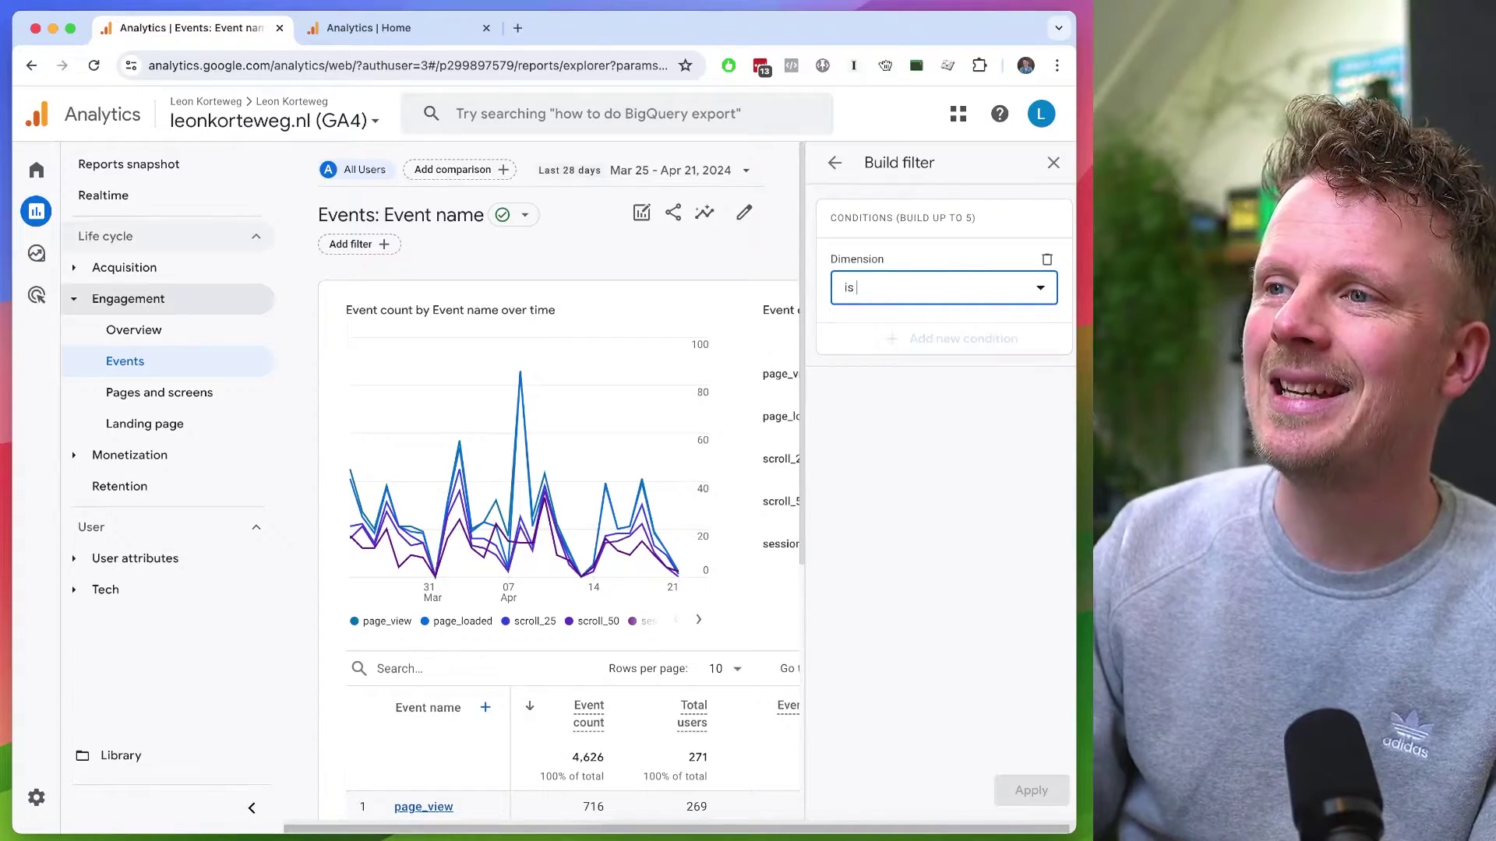
pyautogui.write(' conv')
pyautogui.press('super+a')
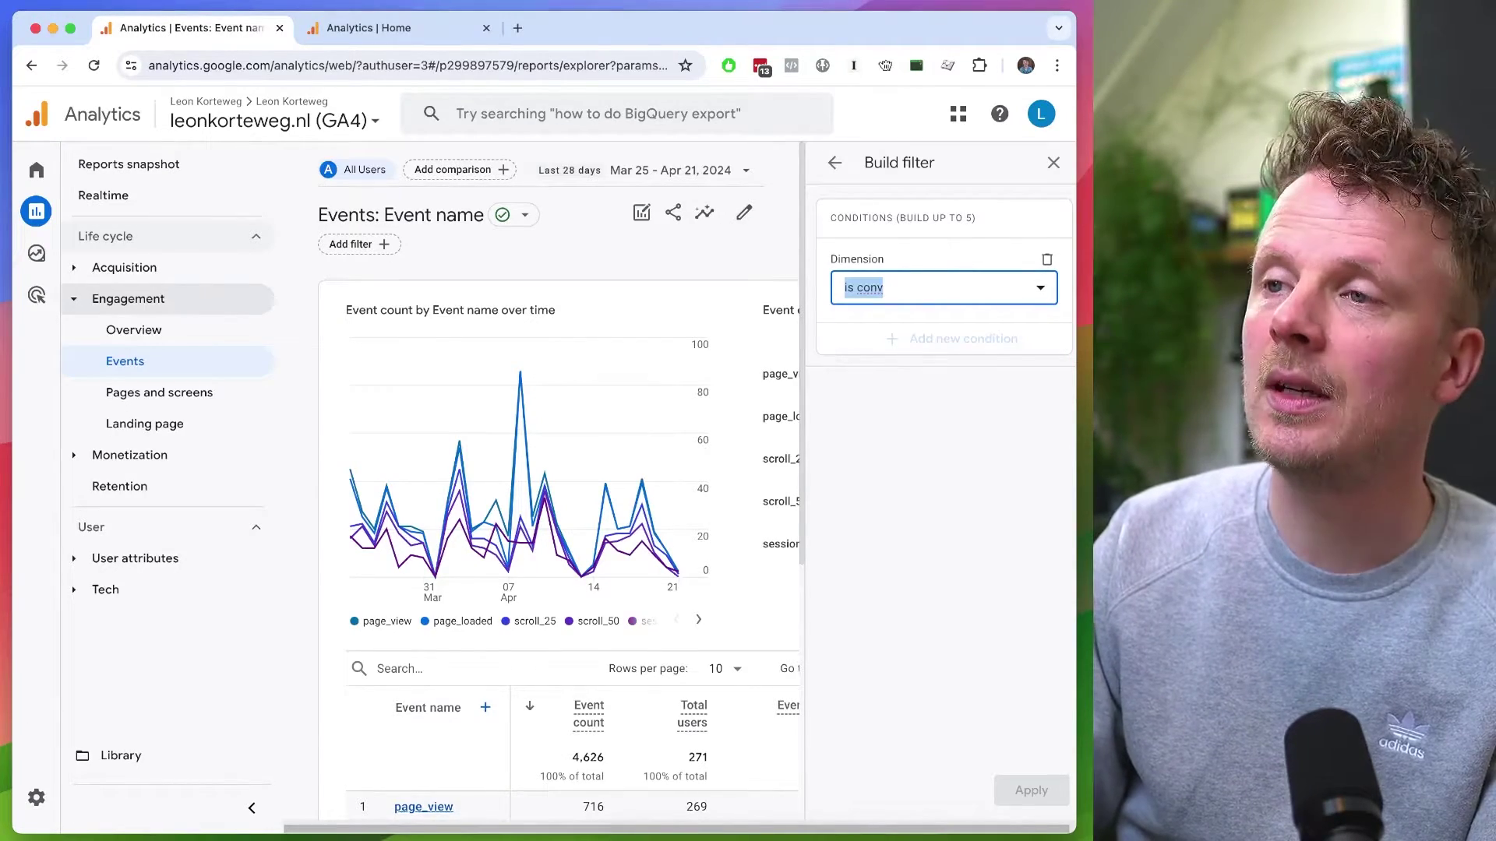
pyautogui.press('BackSpace')
pyautogui.write('is')
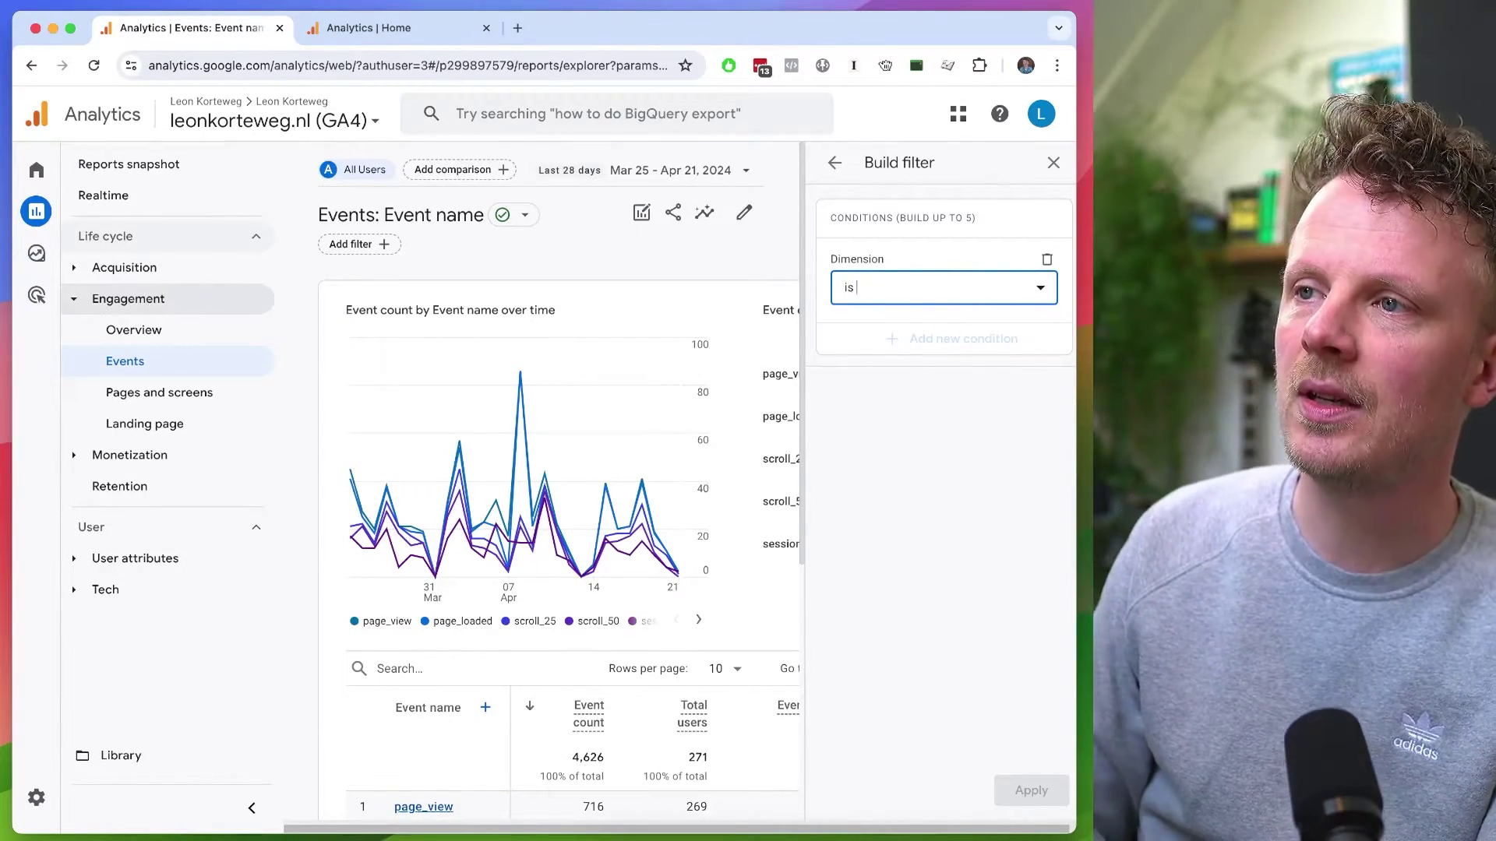
pyautogui.click(1055, 164)
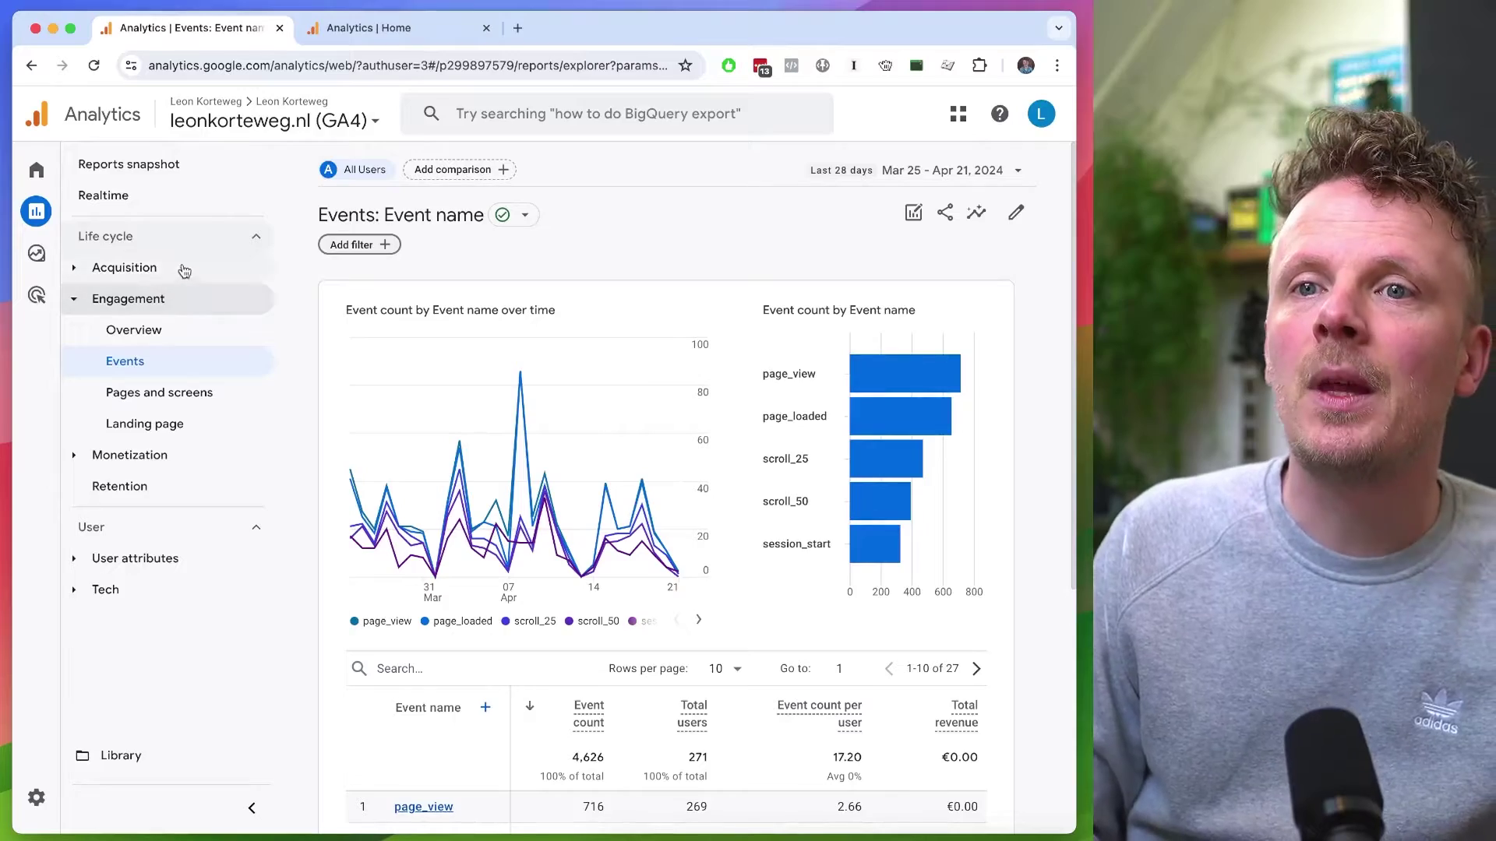
# Open Acquisition > Traffic acquisition and scan the channel table's columns.
pyautogui.click(195, 268)
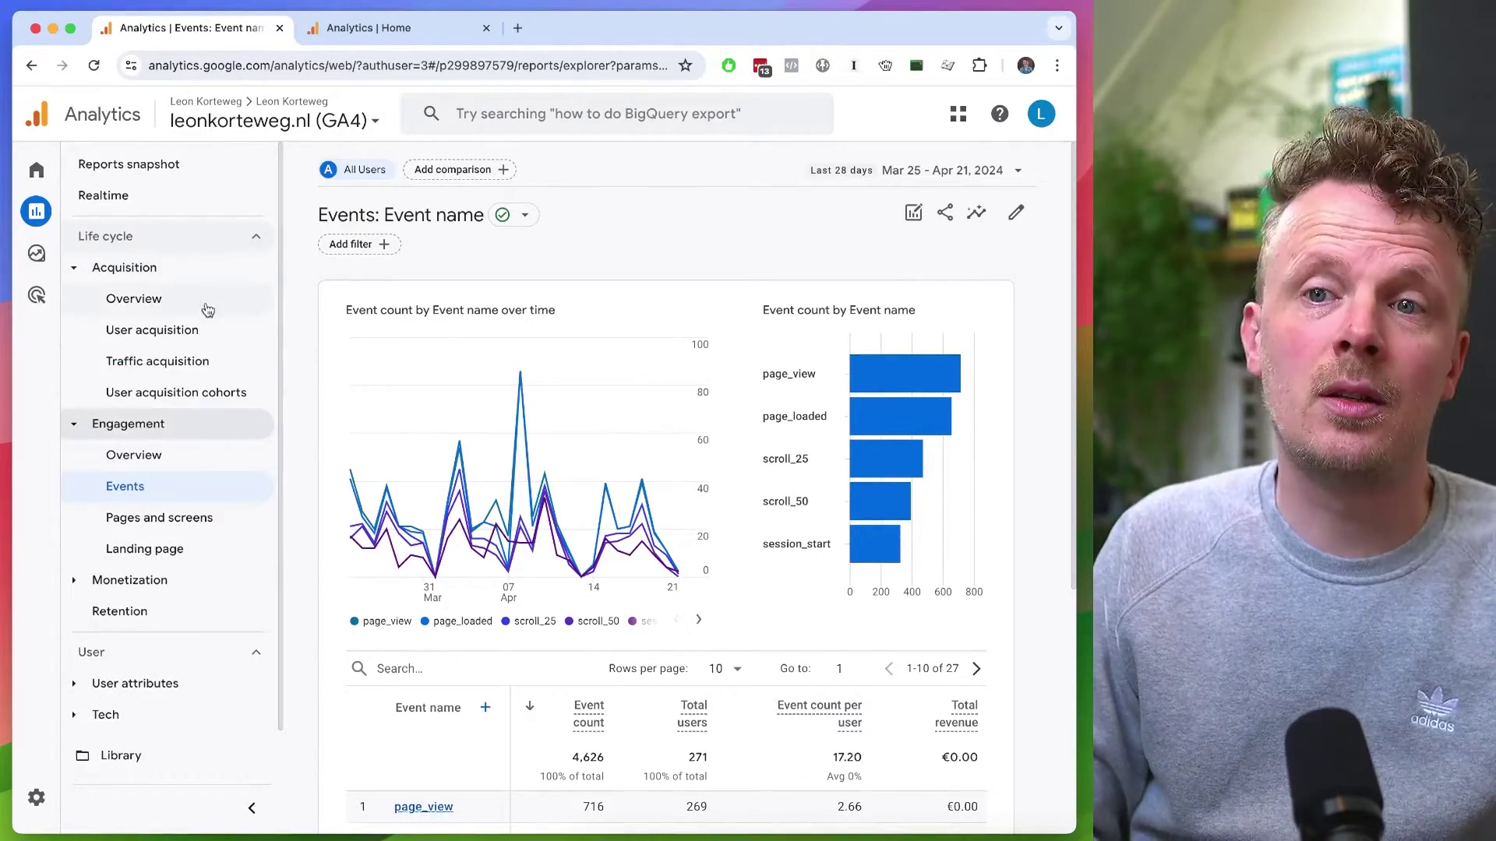
pyautogui.click(211, 362)
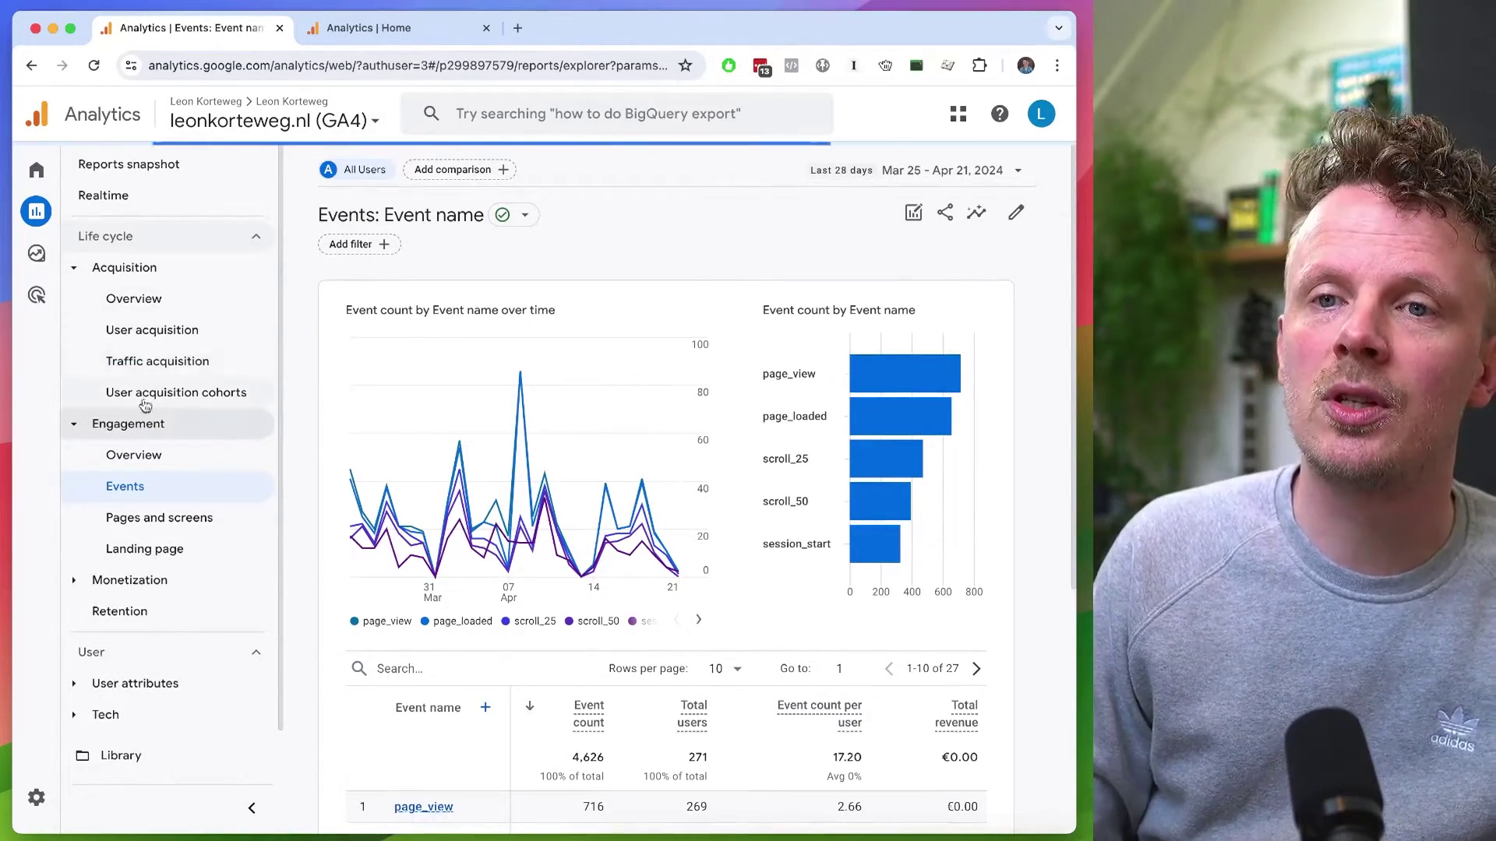
pyautogui.scroll(-3, 475, 561)
pyautogui.hscroll(5, 832, 578)
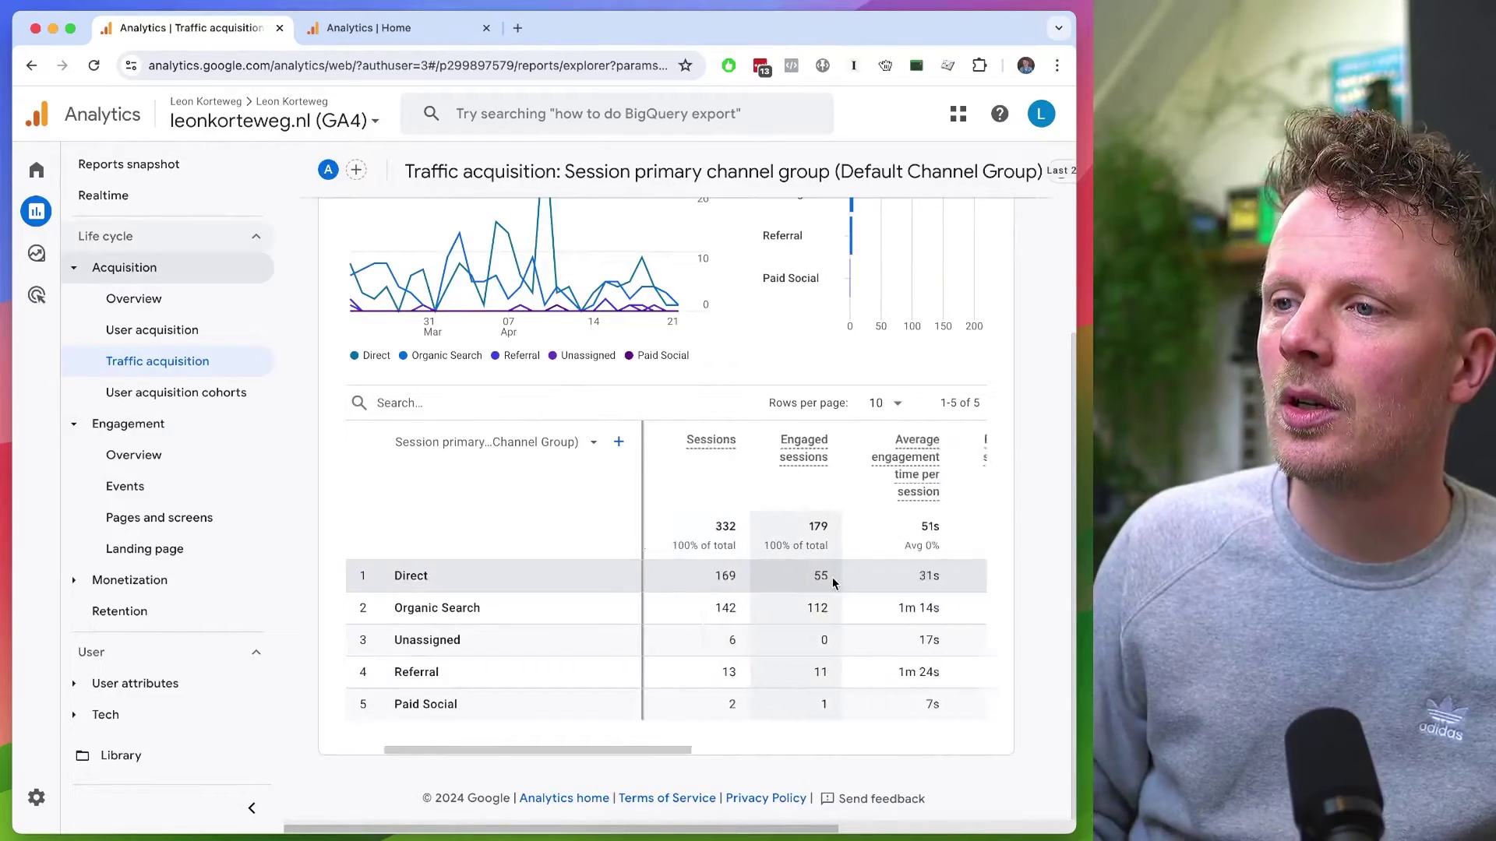
pyautogui.hscroll(1, 832, 583)
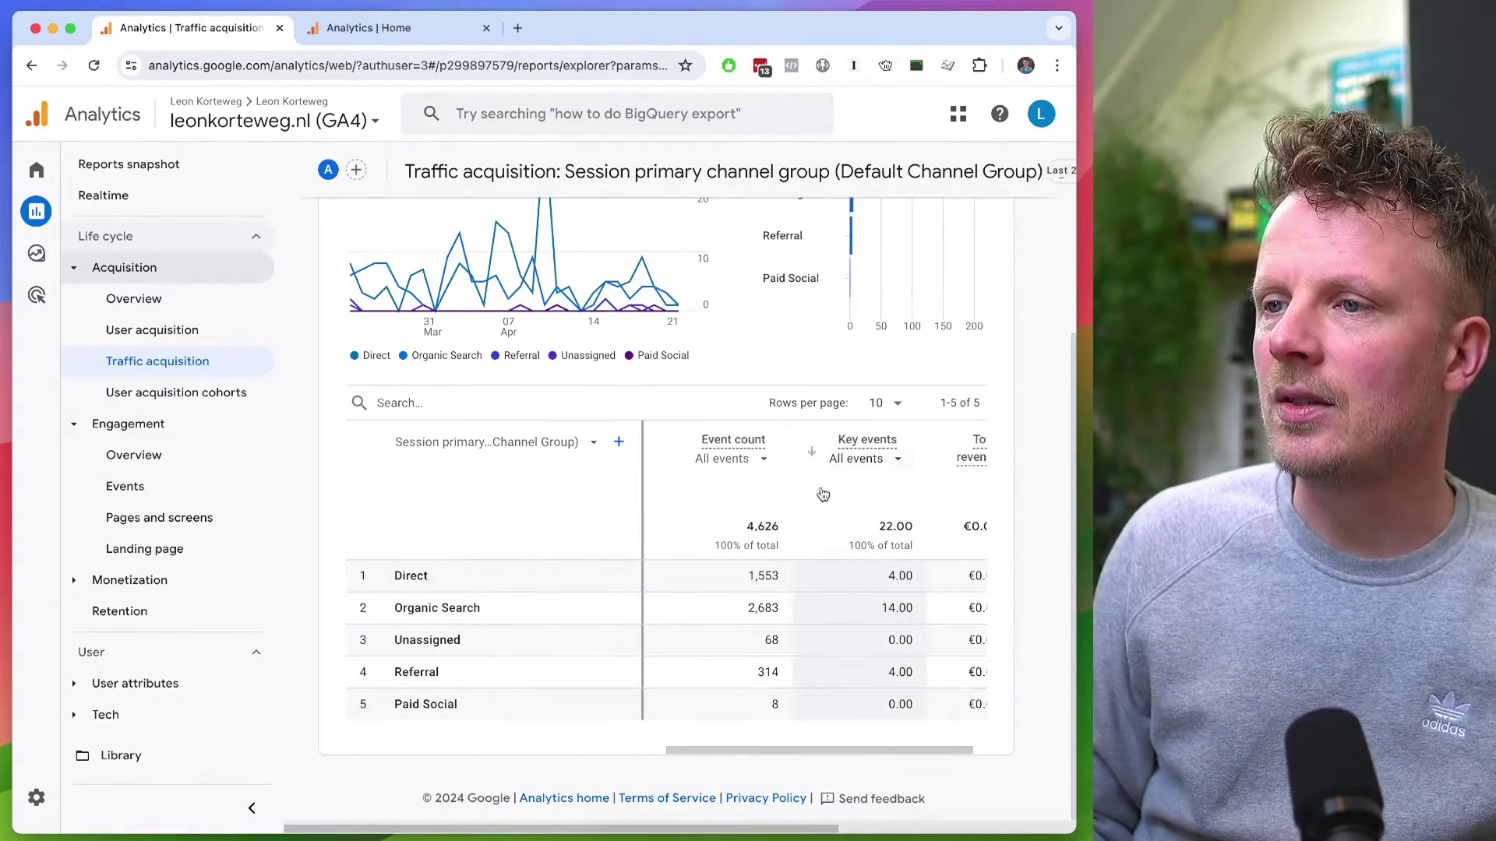
pyautogui.hscroll(-3, 823, 494)
pyautogui.hscroll(4, 823, 497)
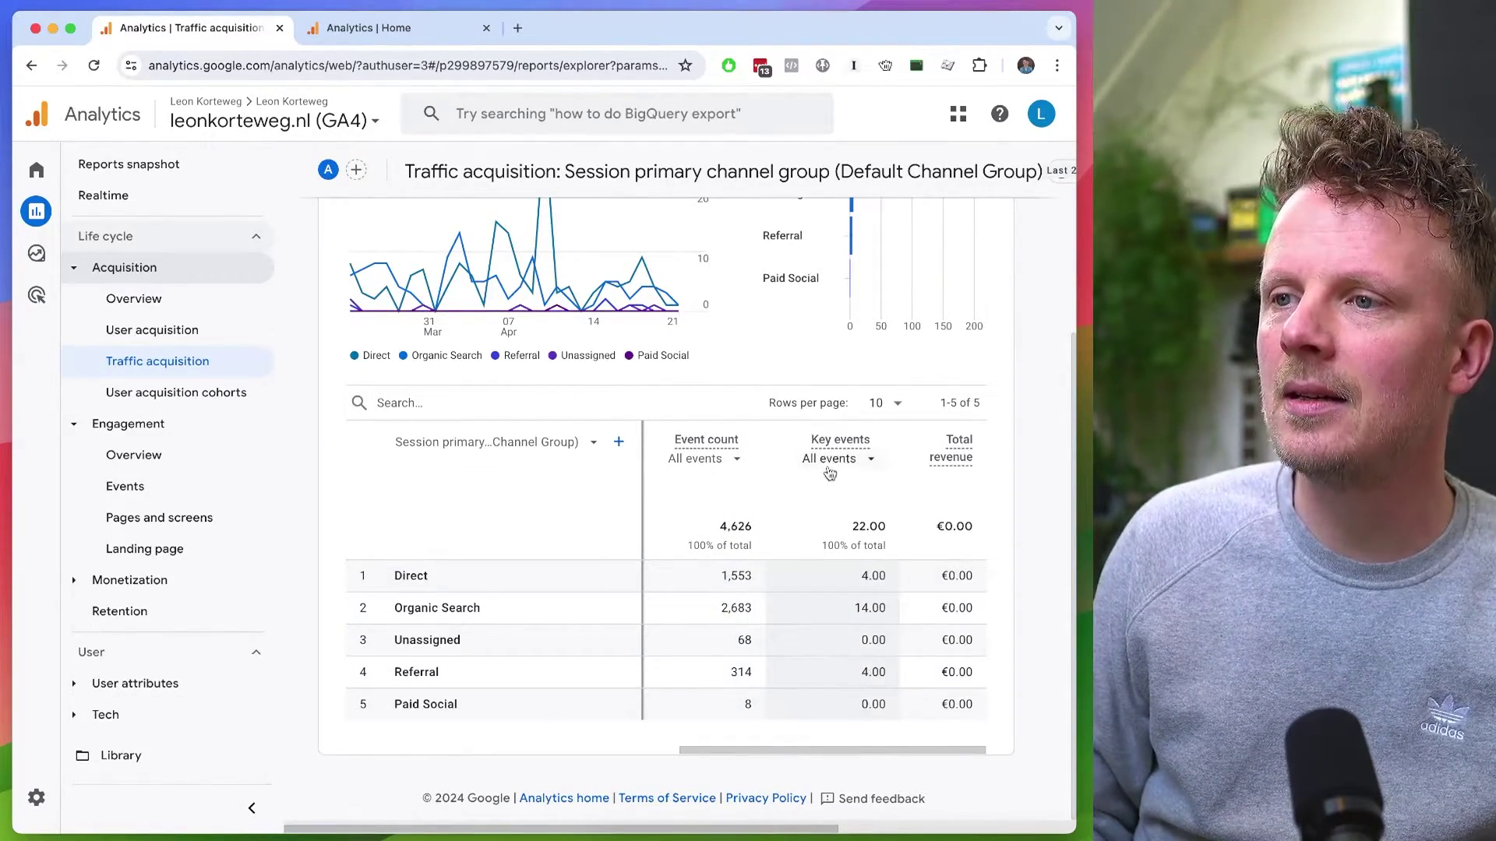
pyautogui.scroll(1, 791, 454)
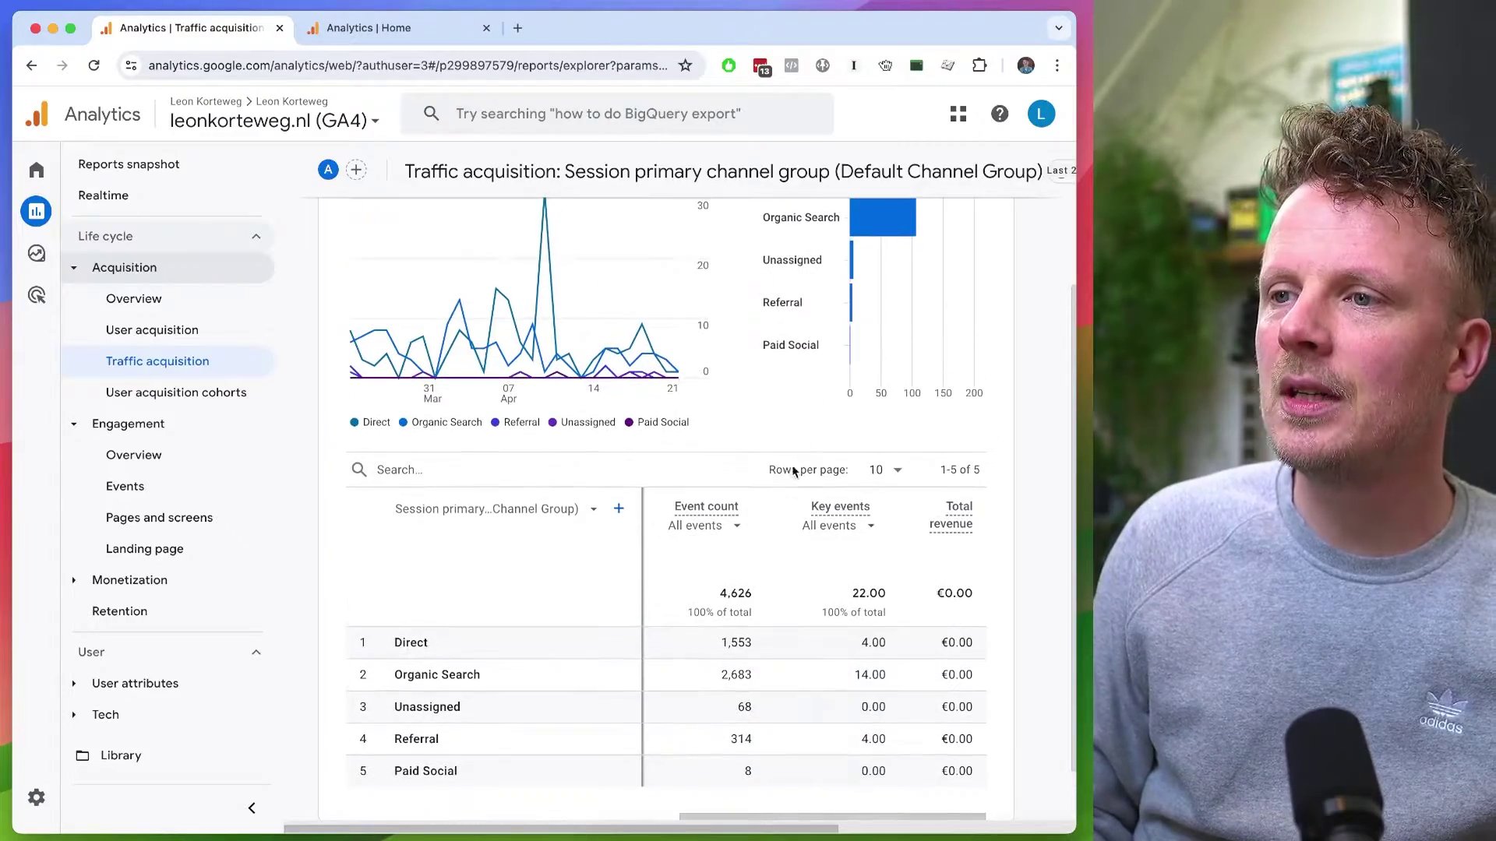
# Sort channels by Key events with all events counted, then start a blank exploration.
pyautogui.click(786, 522)
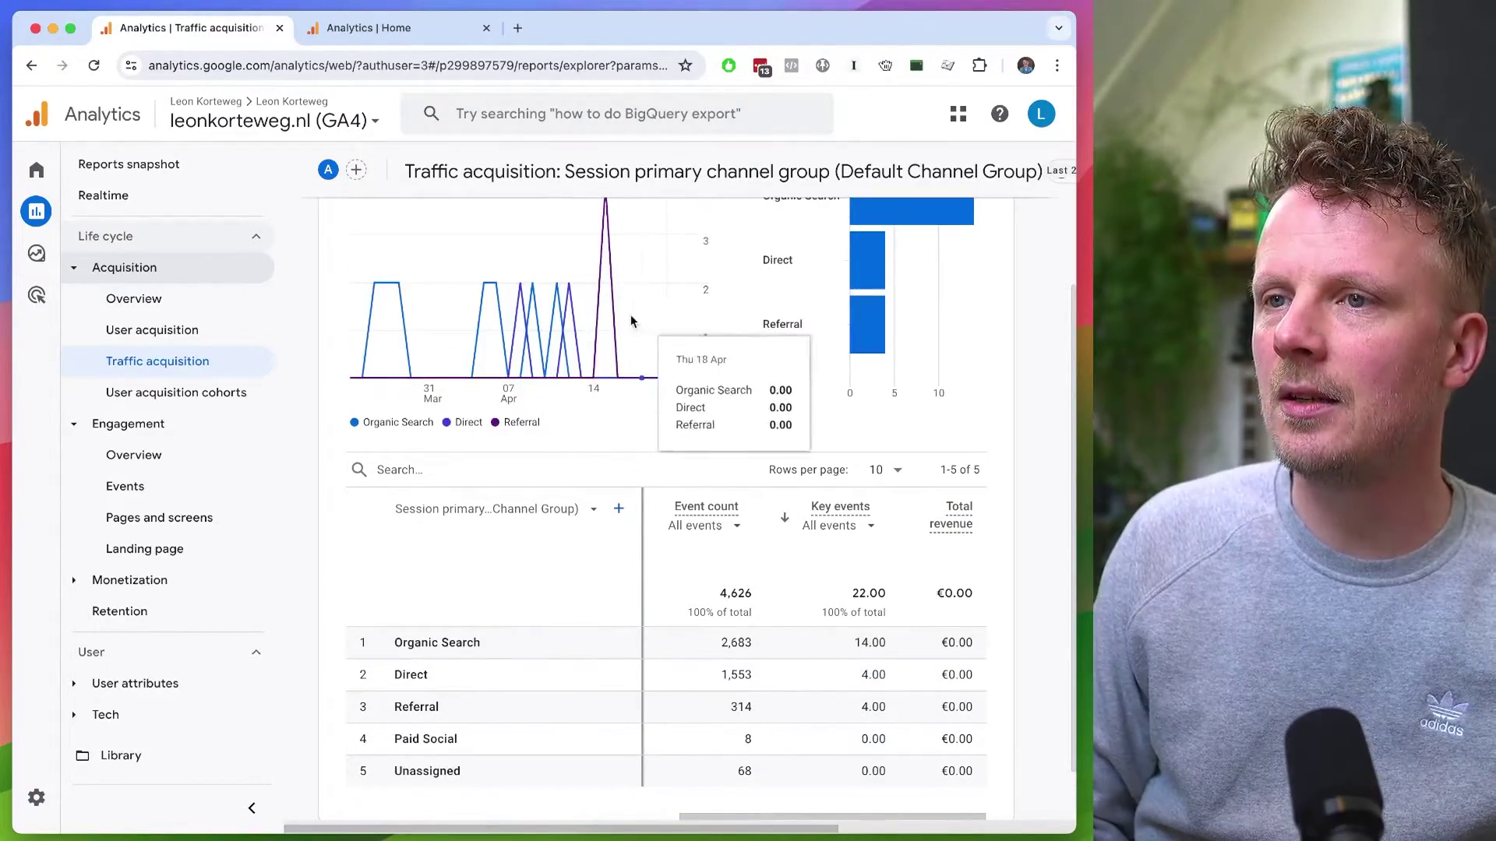
pyautogui.scroll(-1, 904, 366)
pyautogui.scroll(3, 920, 421)
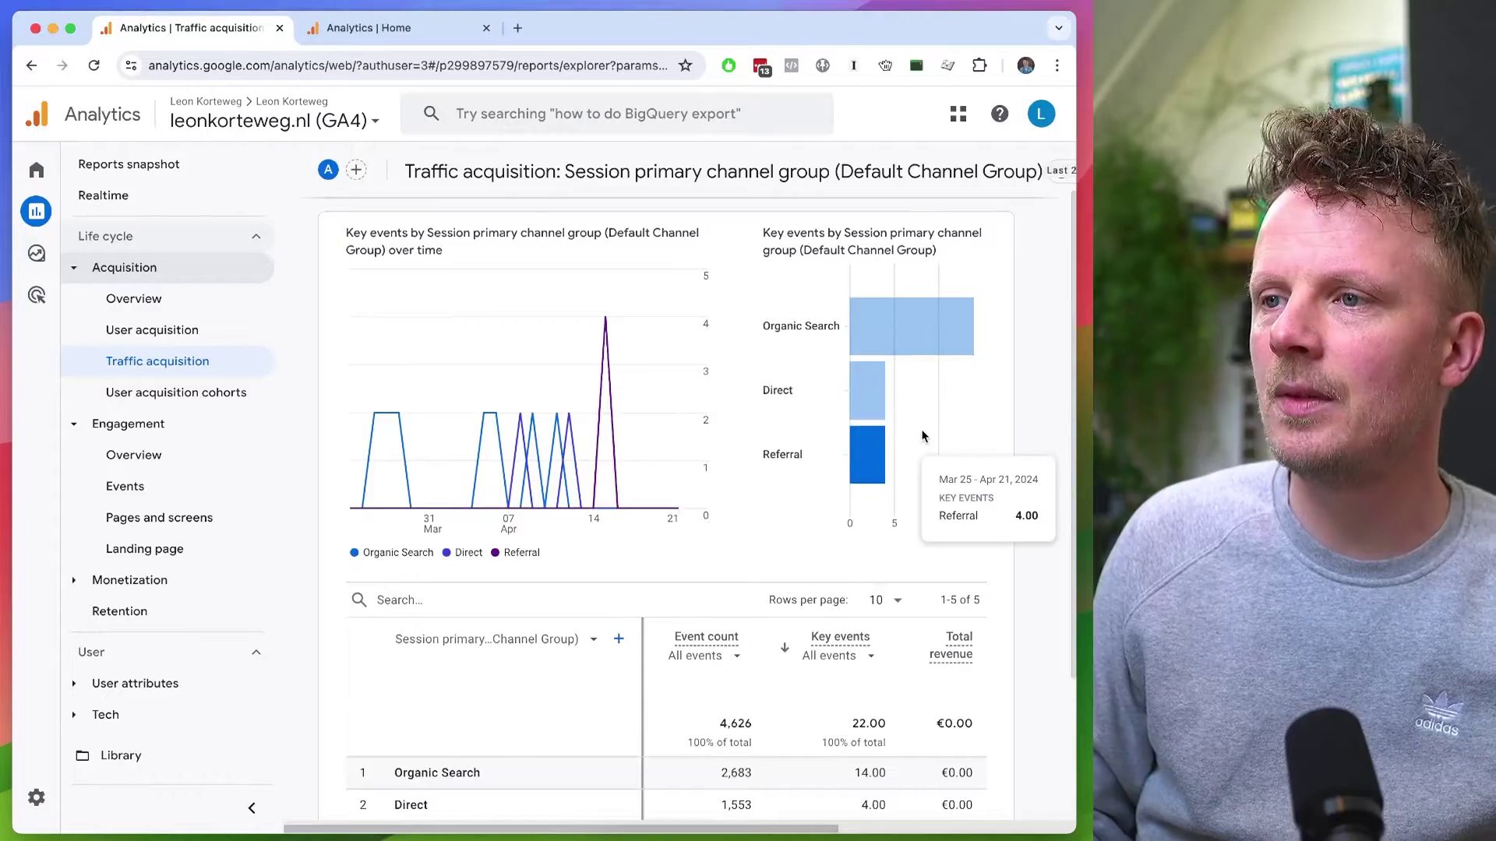
pyautogui.scroll(-3, 921, 436)
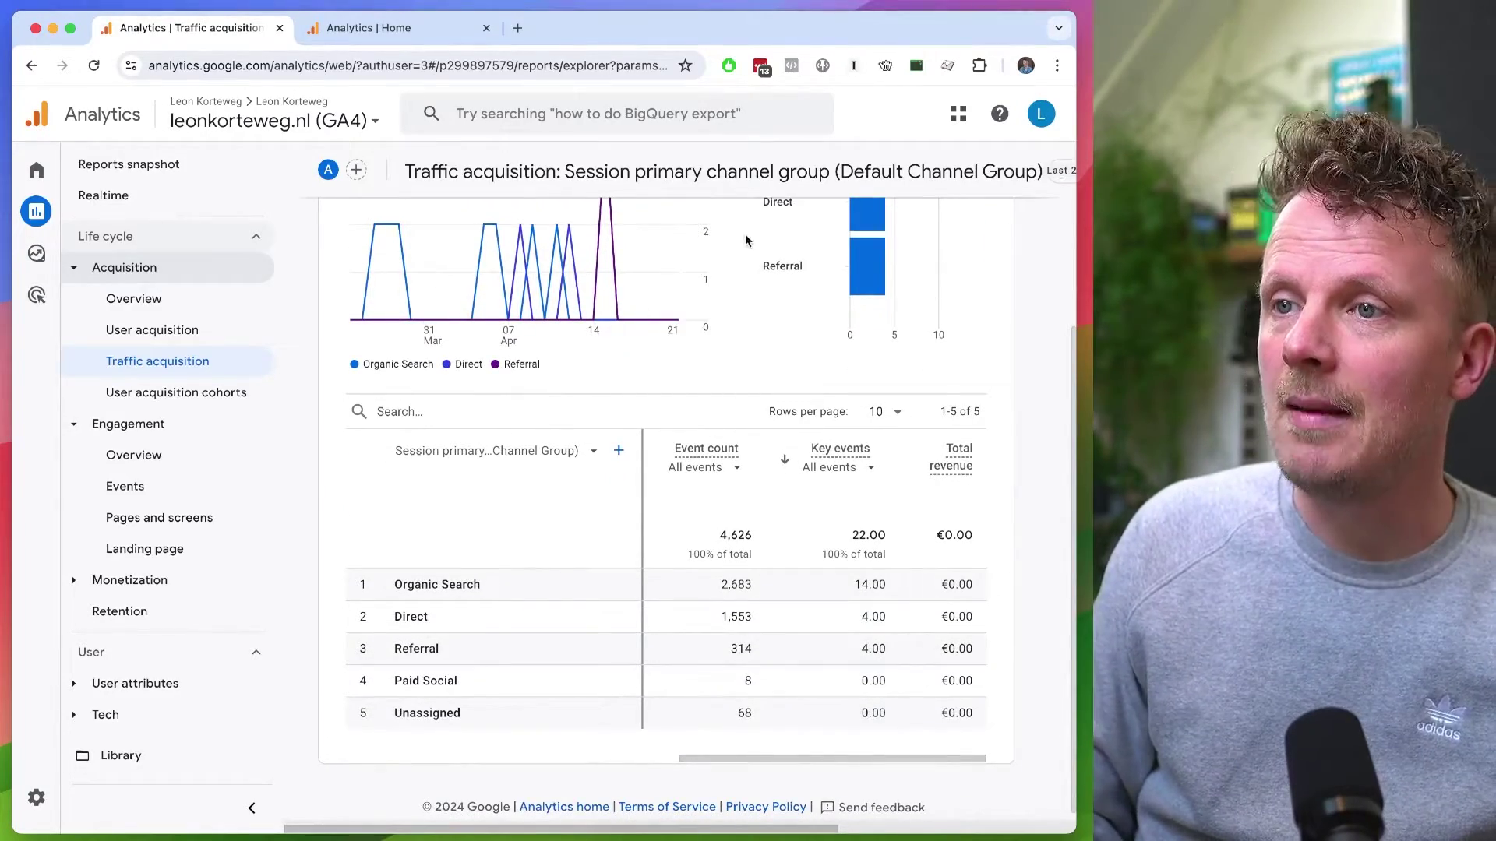
pyautogui.scroll(-1, 876, 389)
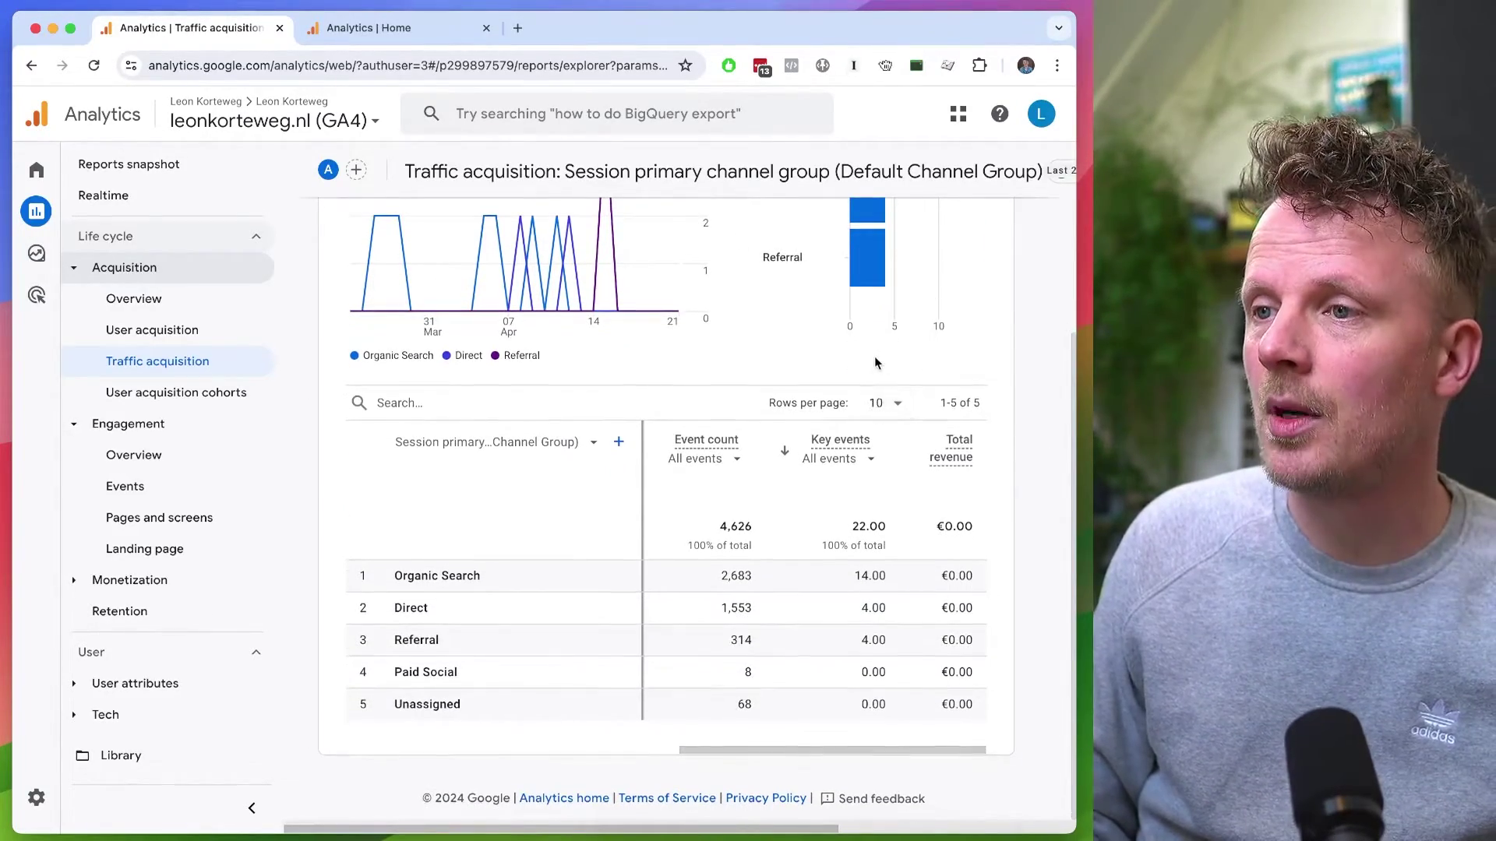
pyautogui.click(846, 460)
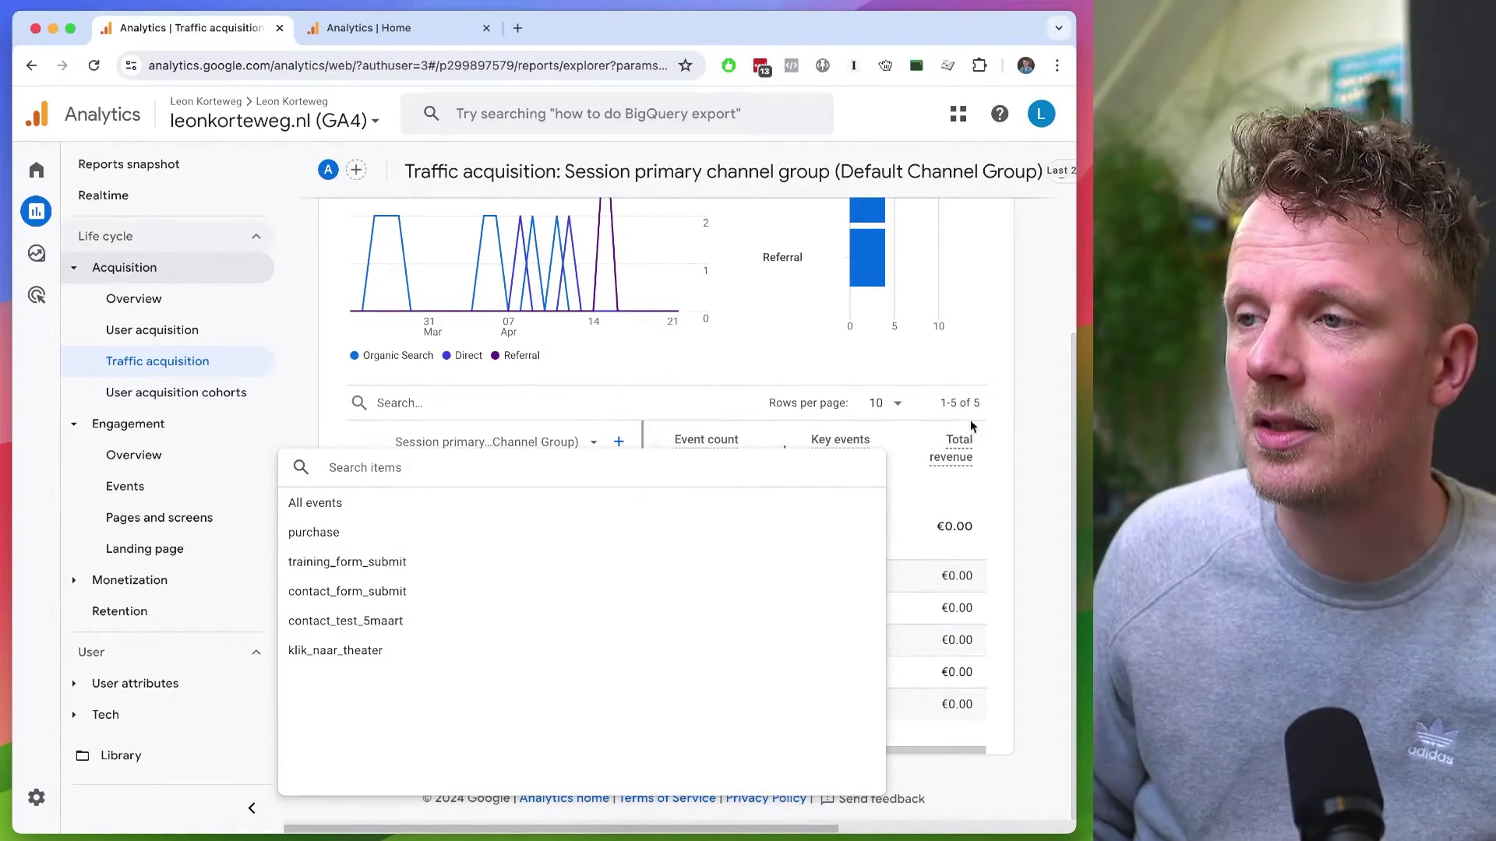
pyautogui.click(1026, 434)
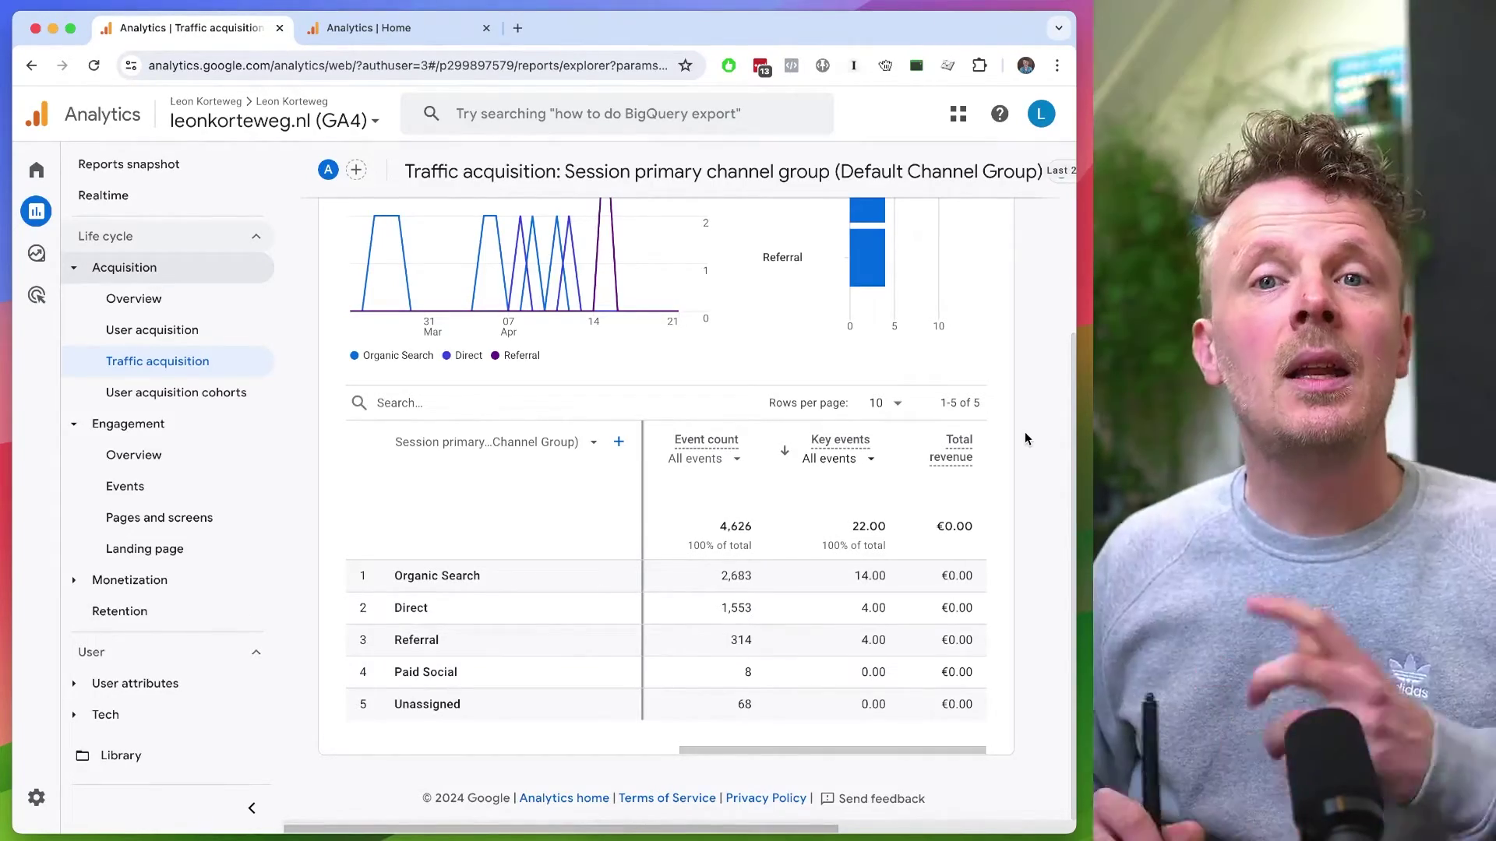
pyautogui.click(98, 261)
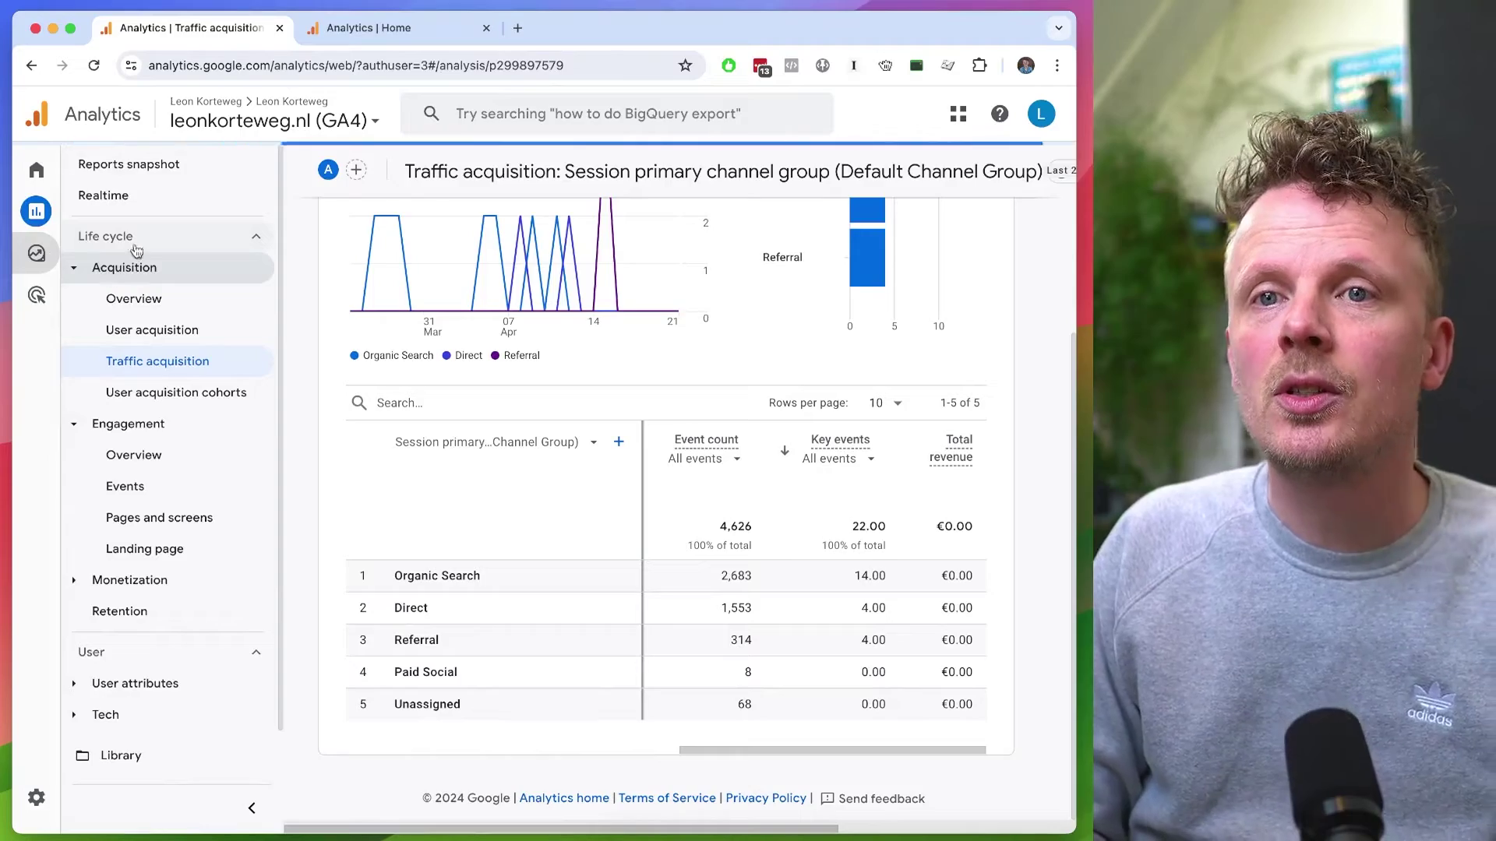
pyautogui.click(269, 314)
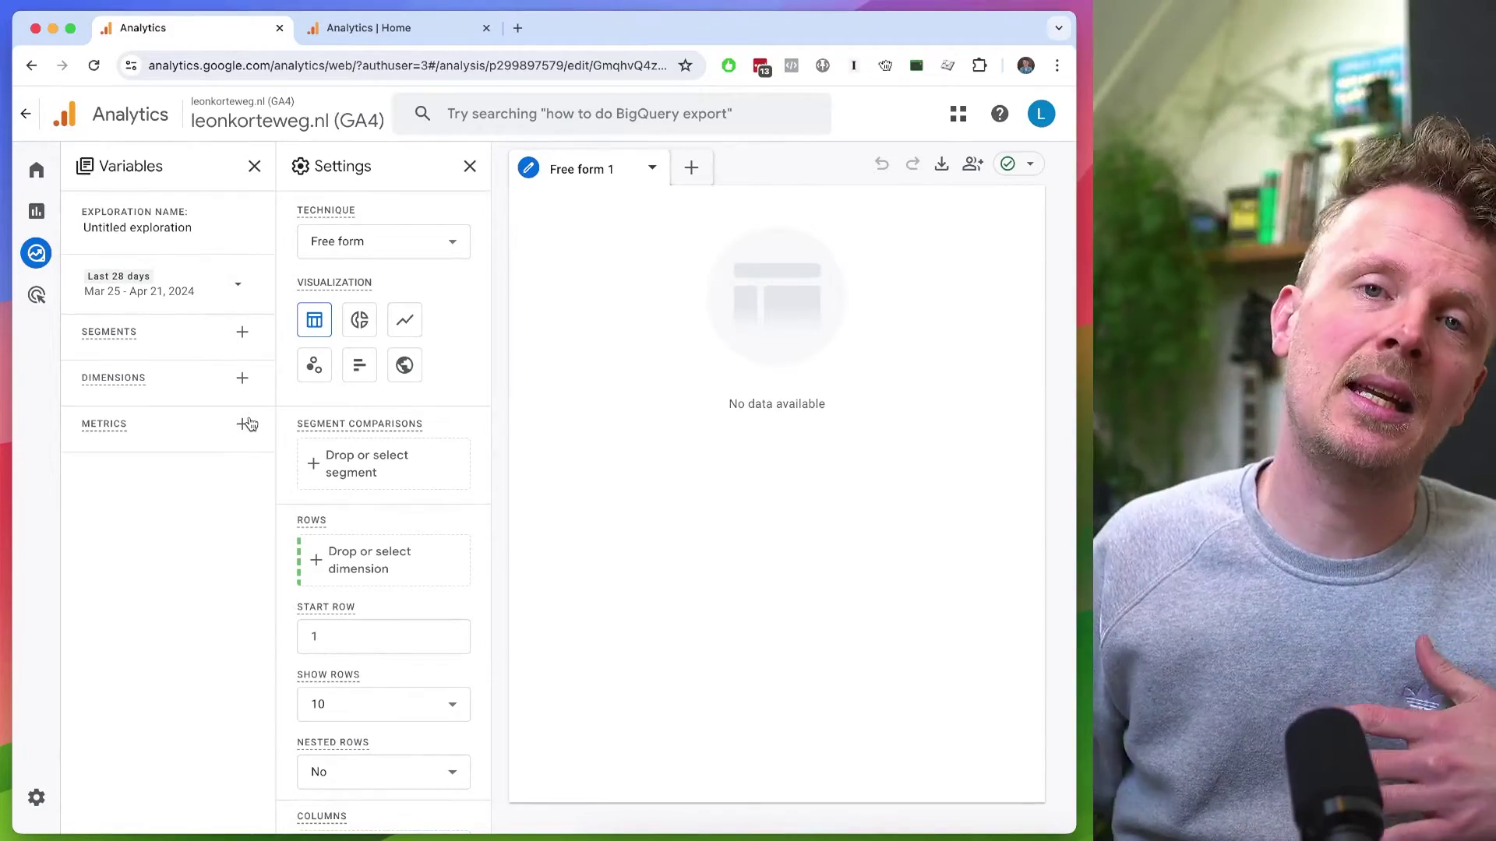
# Import the Key events metric and place it as the exploration's values, totalling 22.
pyautogui.click(242, 424)
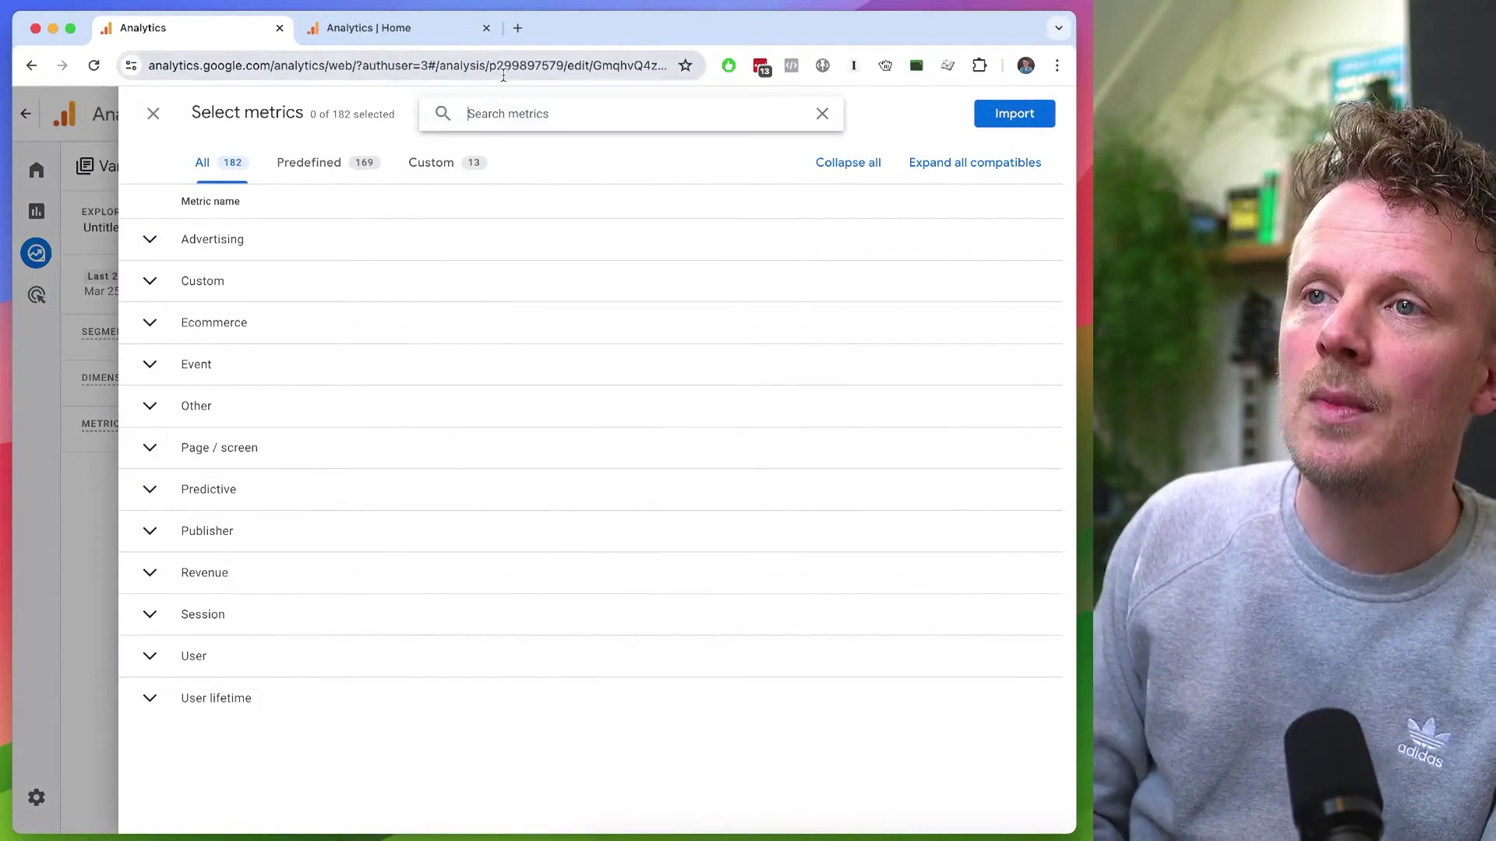
pyautogui.write('convers')
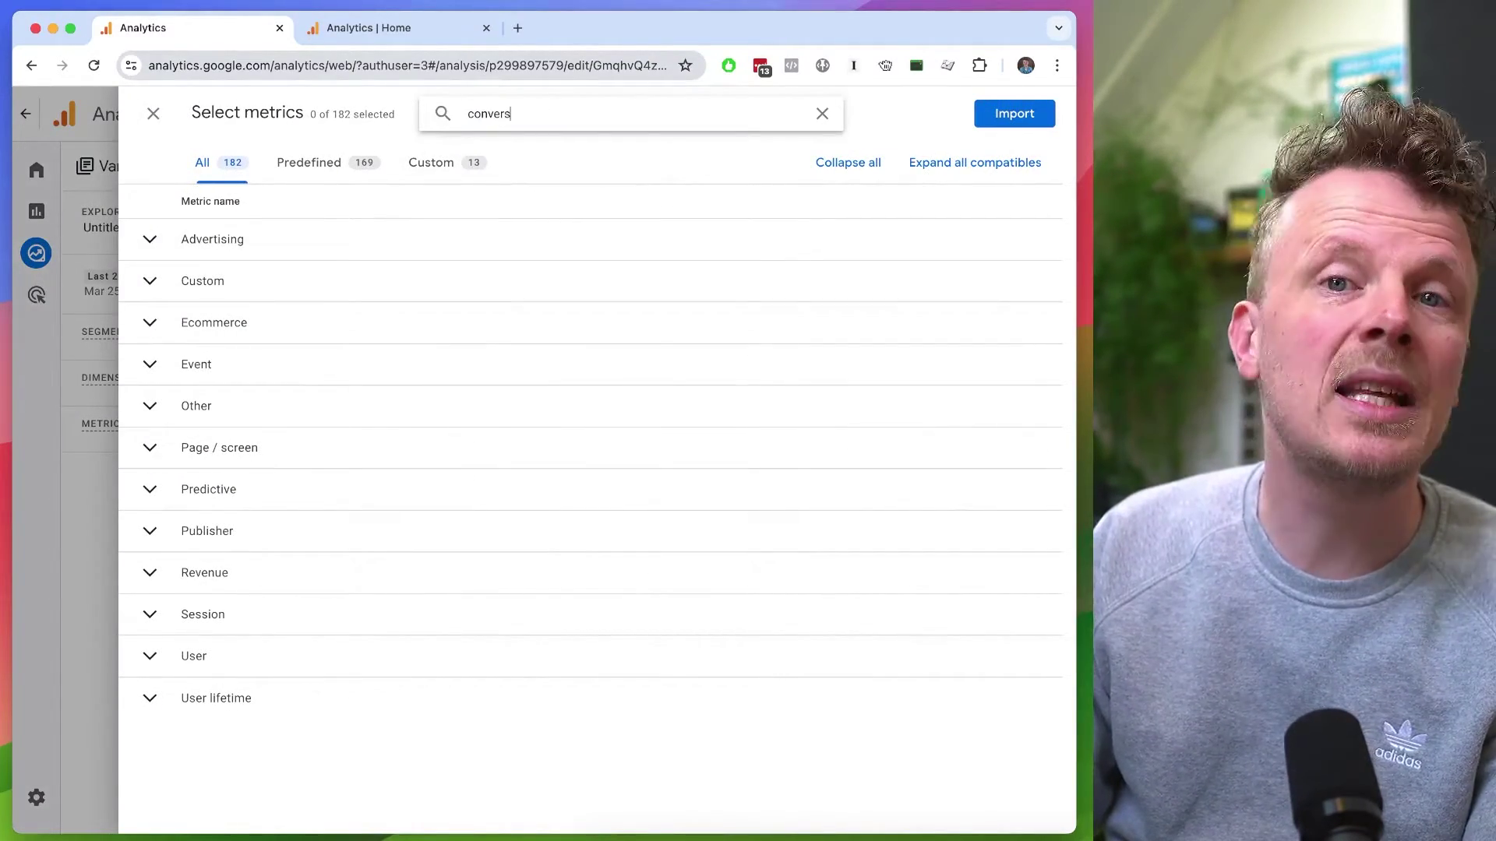
pyautogui.press('super+a')
pyautogui.write('key')
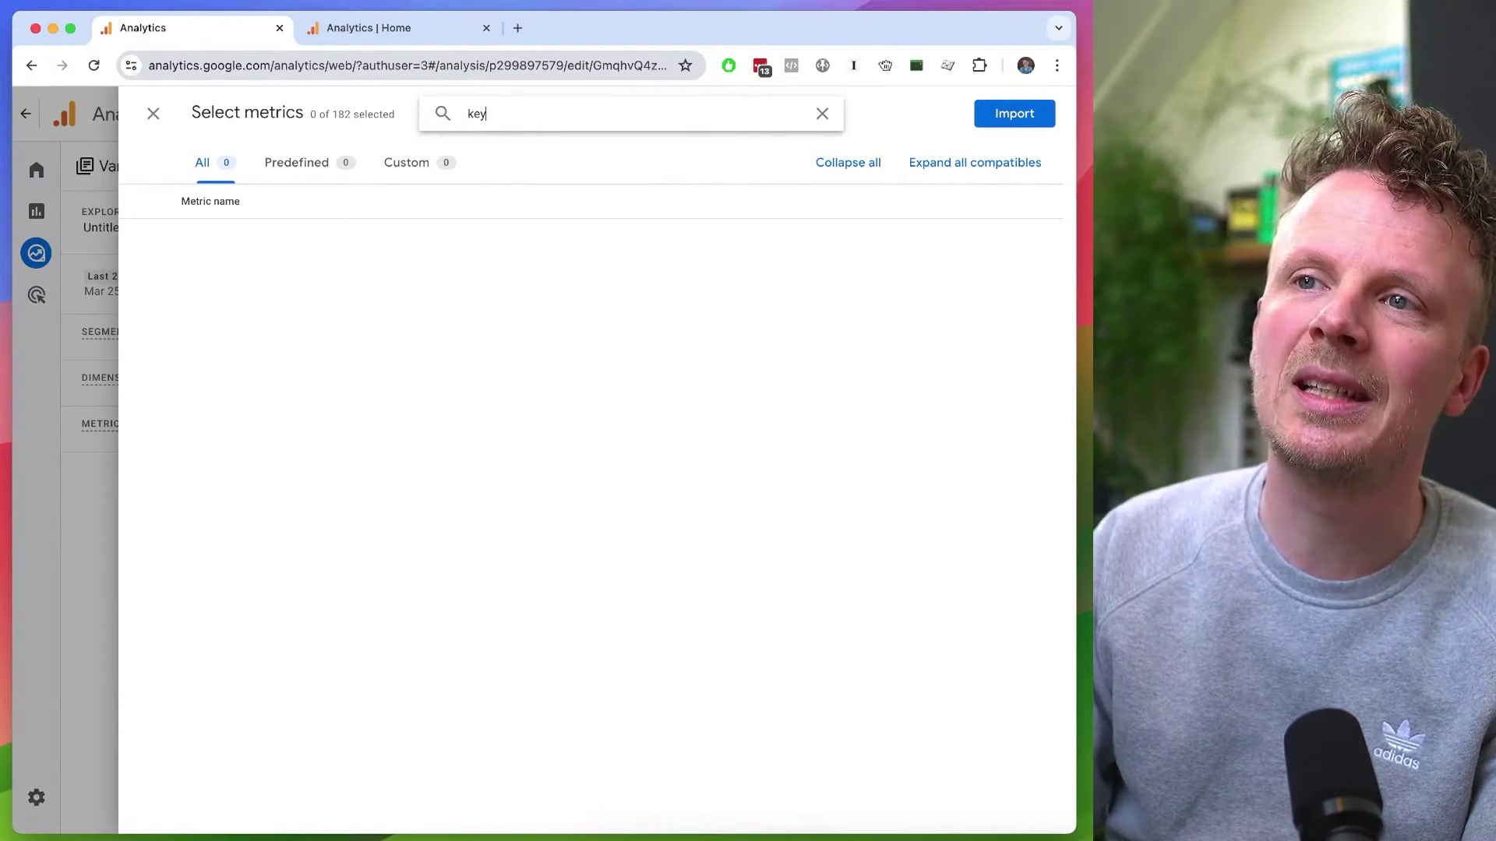
pyautogui.write(' events')
pyautogui.click(407, 279)
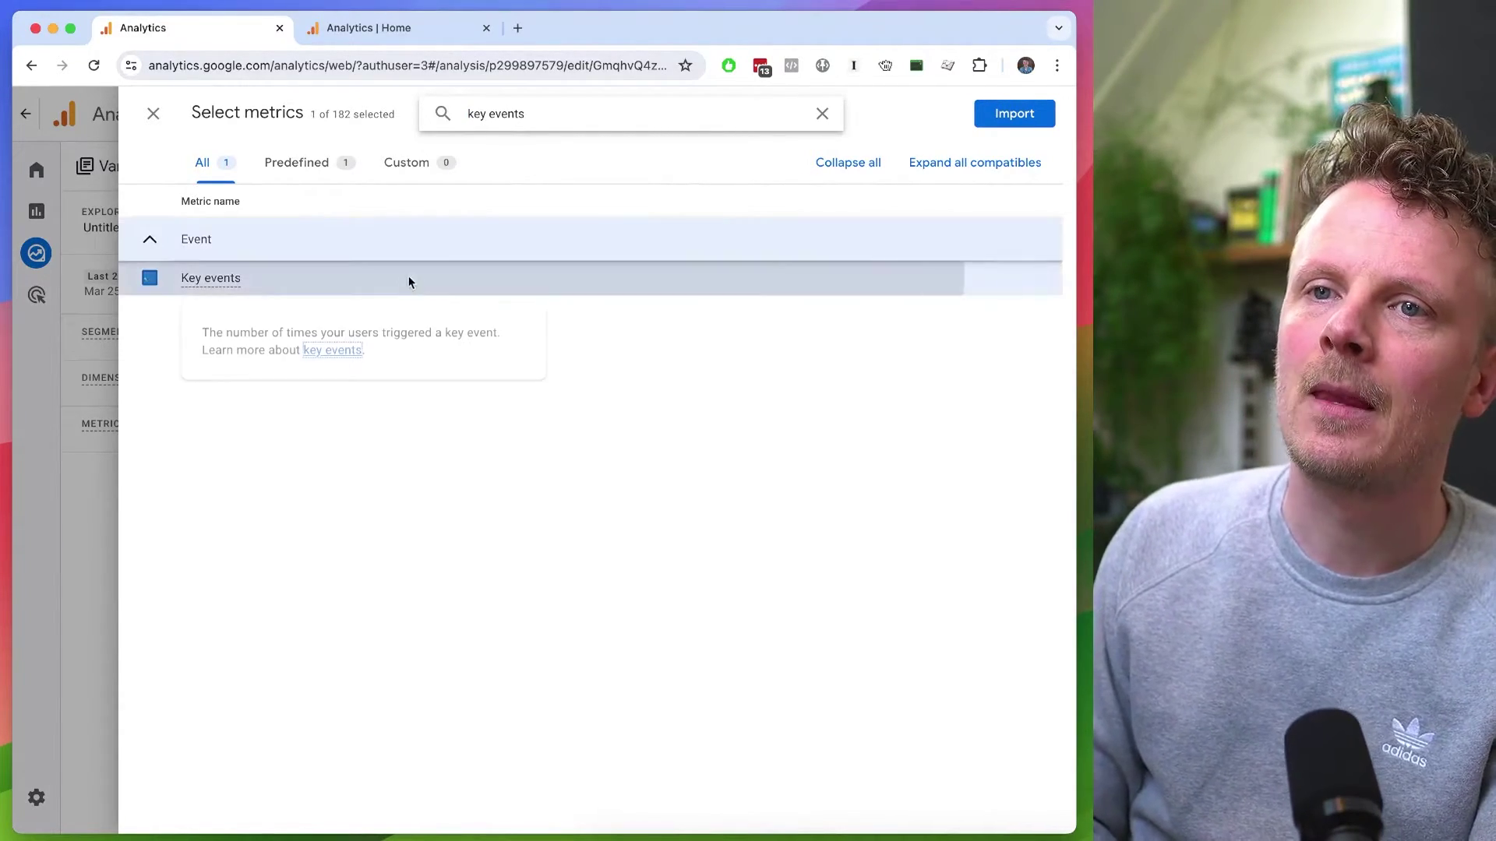
pyautogui.click(1044, 121)
pyautogui.scroll(-6, 404, 510)
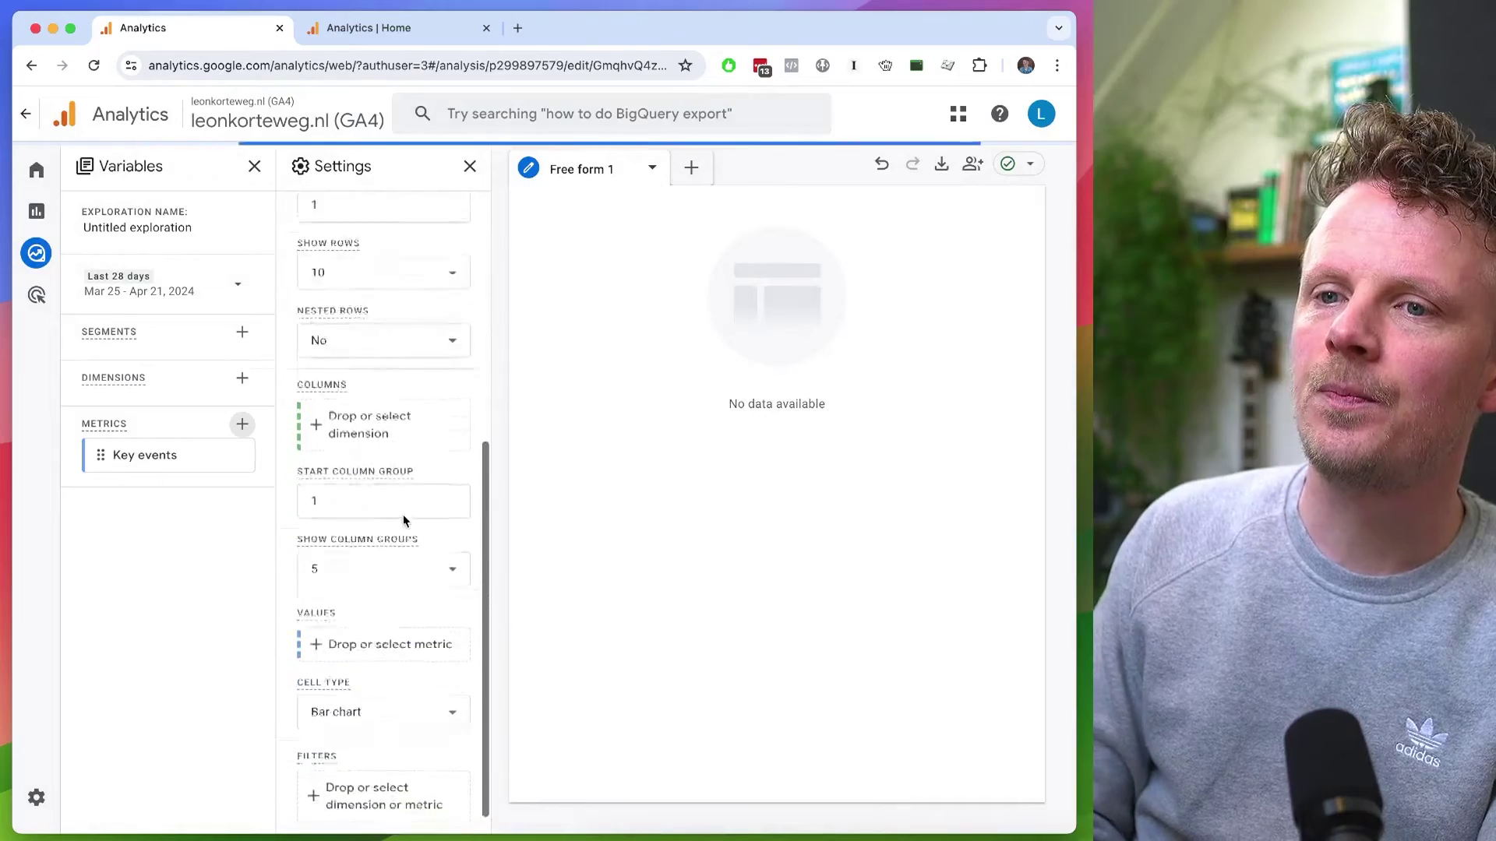
pyautogui.click(356, 639)
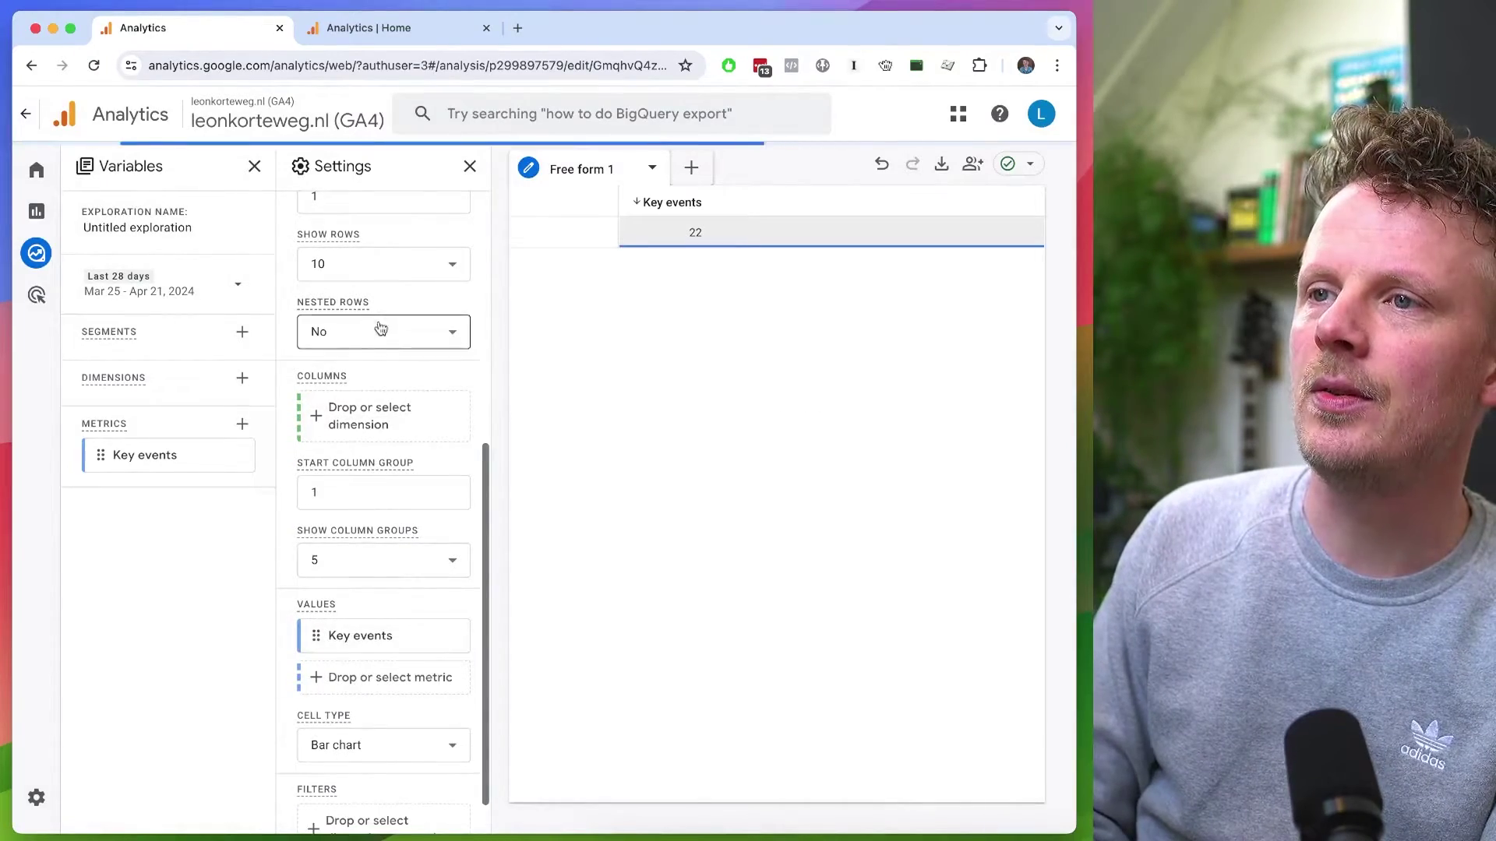
pyautogui.scroll(6, 377, 327)
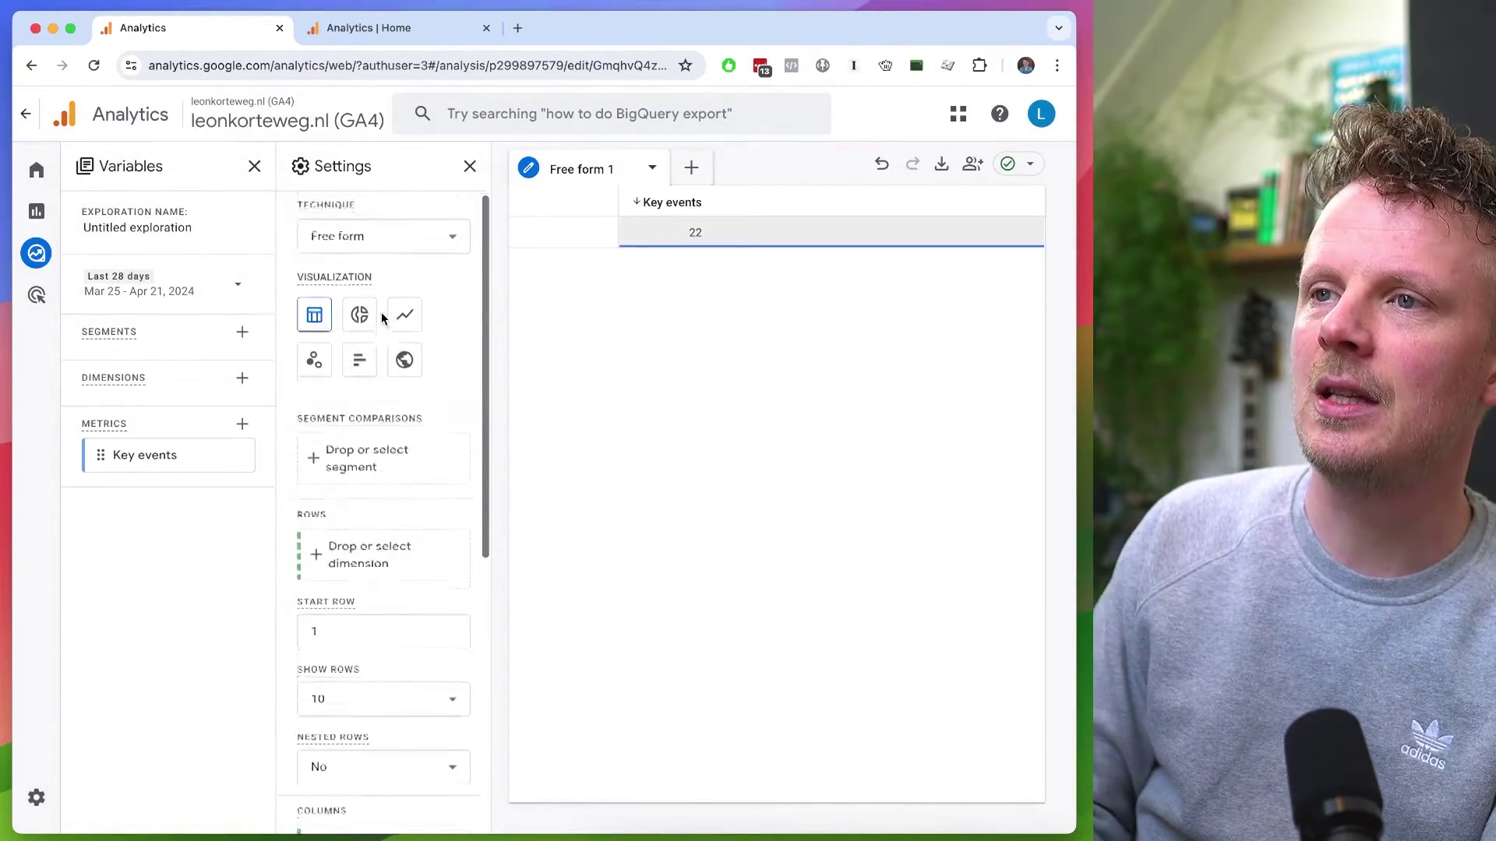
# Import the Event name dimension and use it as the exploration's rows.
pyautogui.click(243, 378)
pyautogui.click(613, 113)
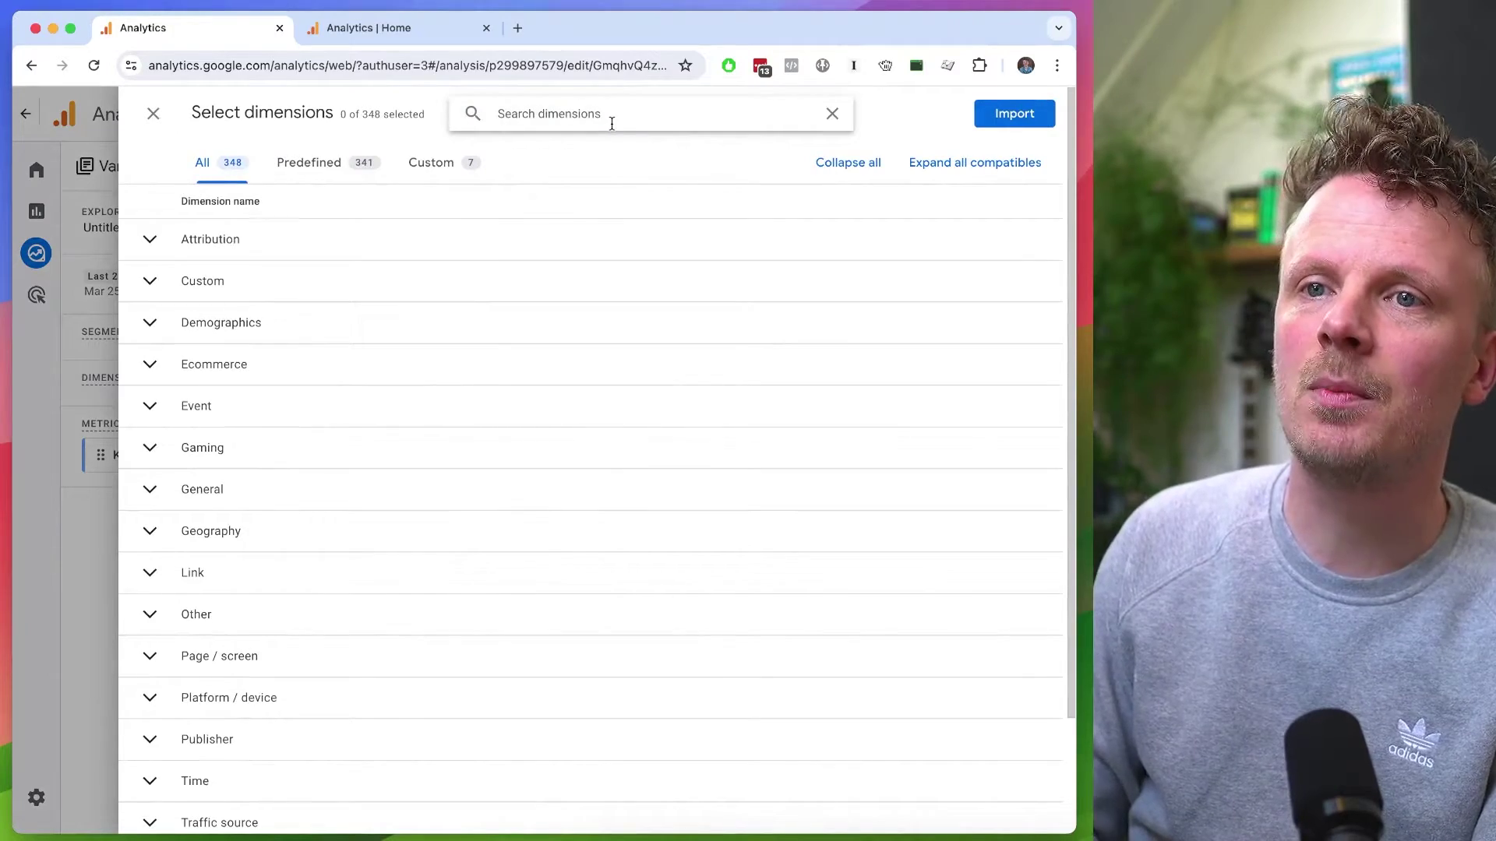
pyautogui.write('event n')
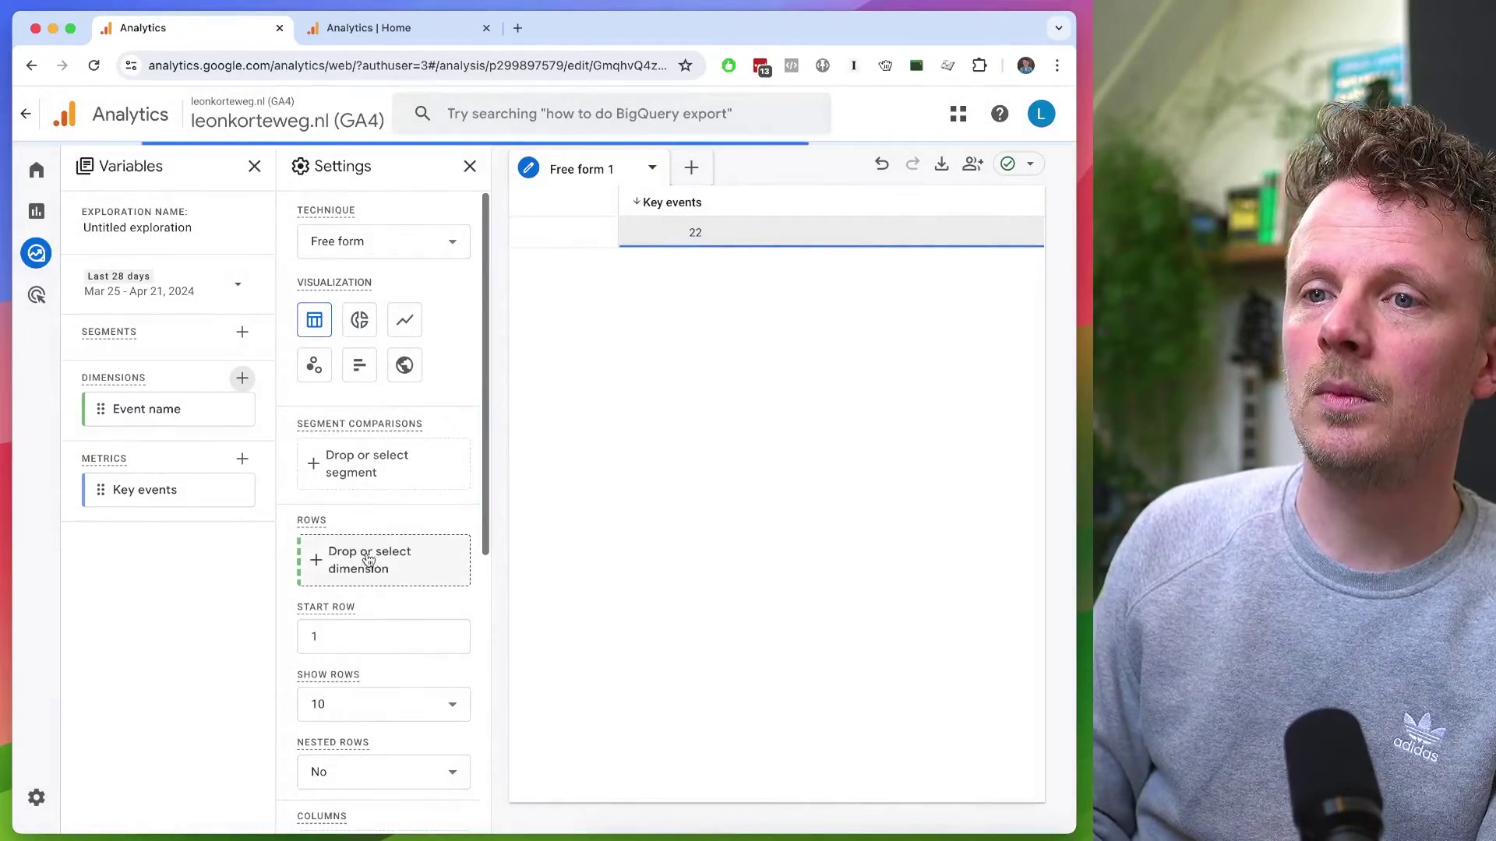
pyautogui.click(385, 560)
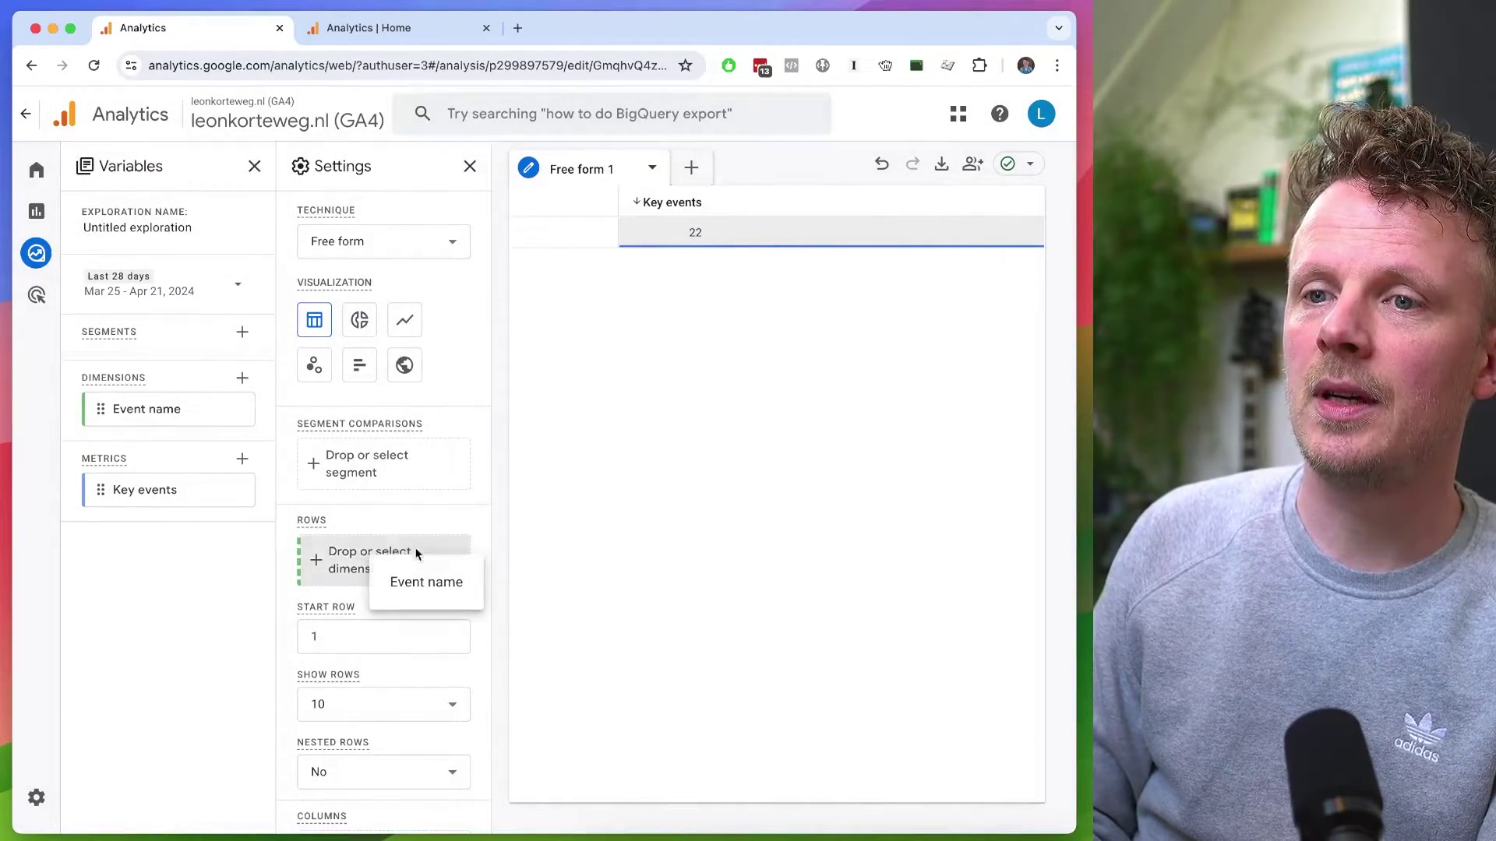
pyautogui.click(439, 588)
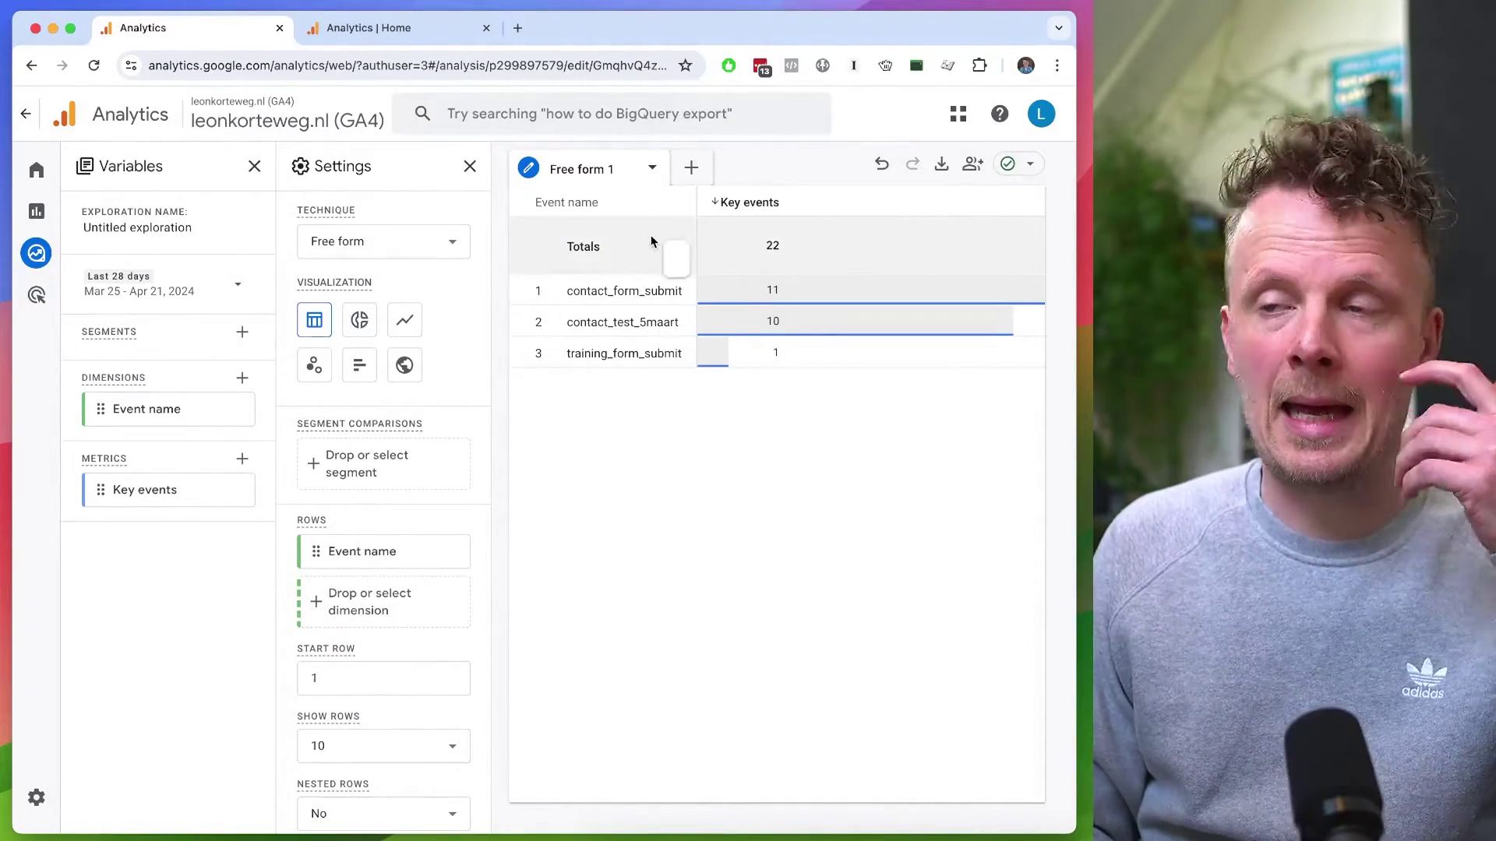
# Include only contact_form_submit and display the exploration as a line chart.
pyautogui.rightClick(611, 289)
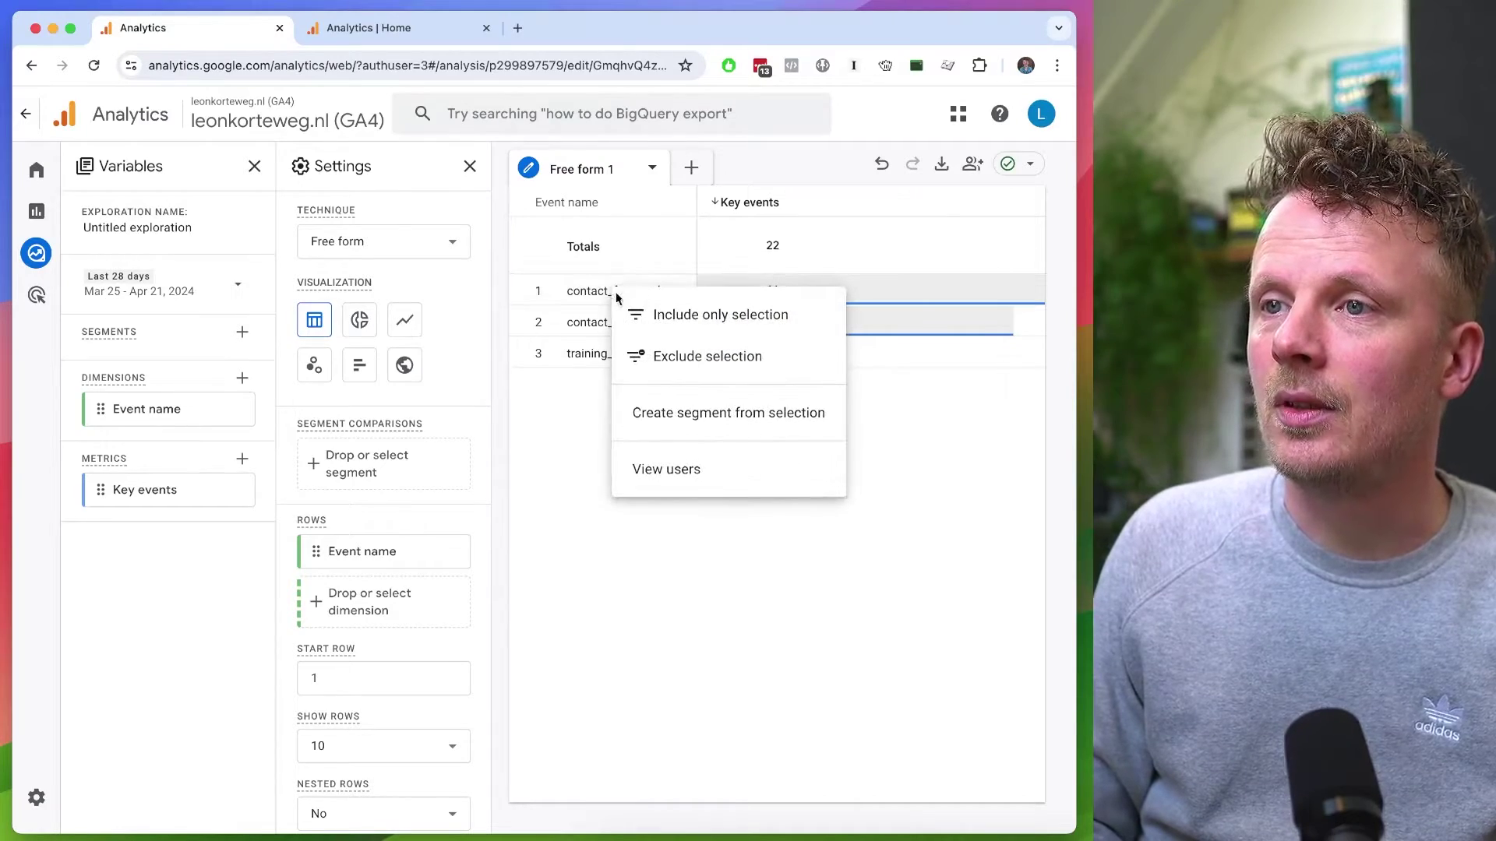
pyautogui.click(661, 315)
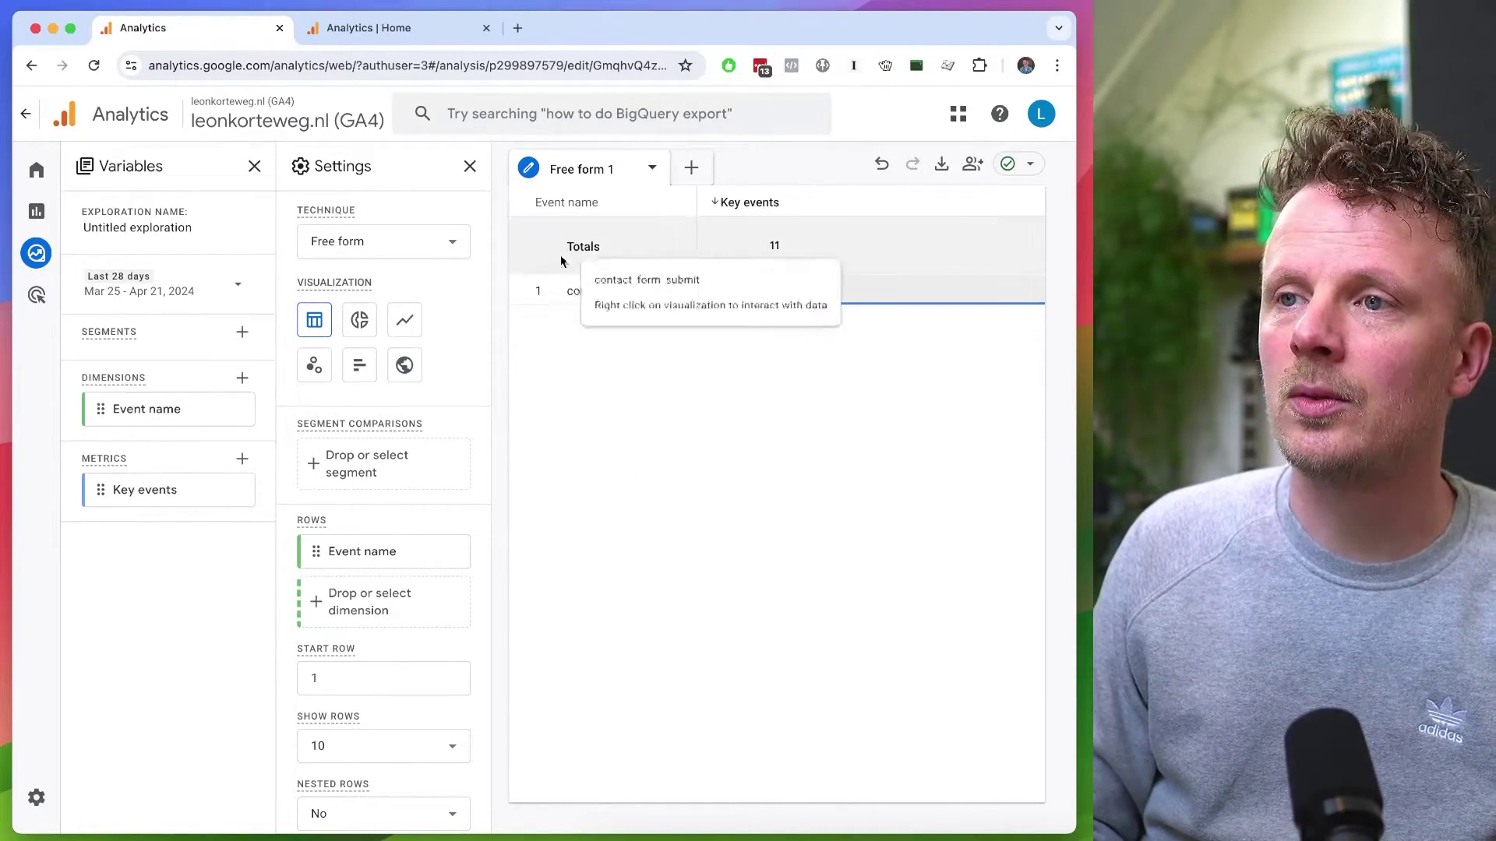
pyautogui.click(405, 326)
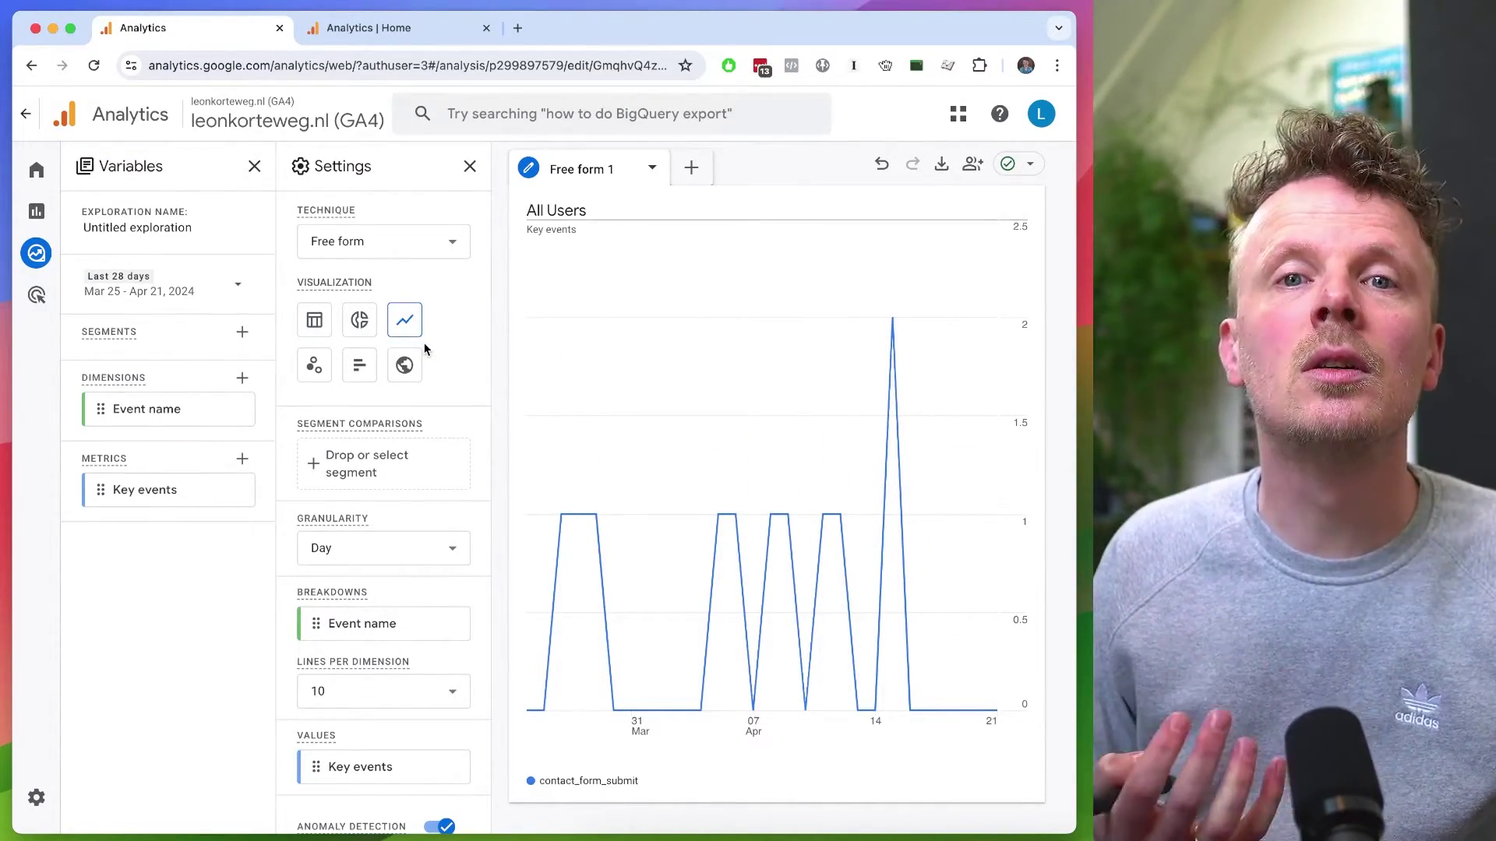
pyautogui.click(39, 794)
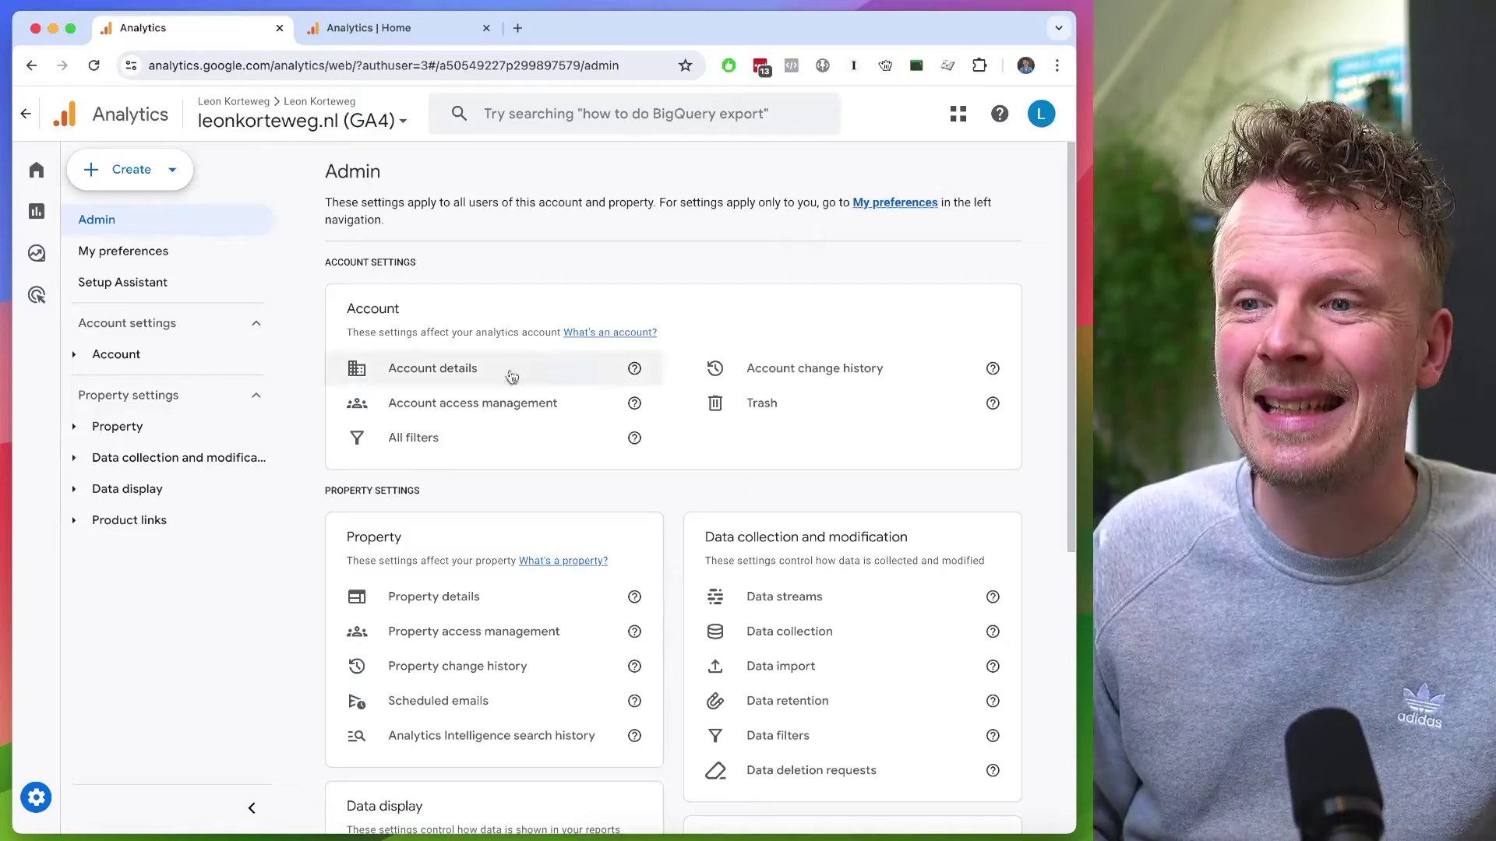
# Browse the Key events list under Admin's Data display, then open the Advertising page.
pyautogui.scroll(-6, 555, 525)
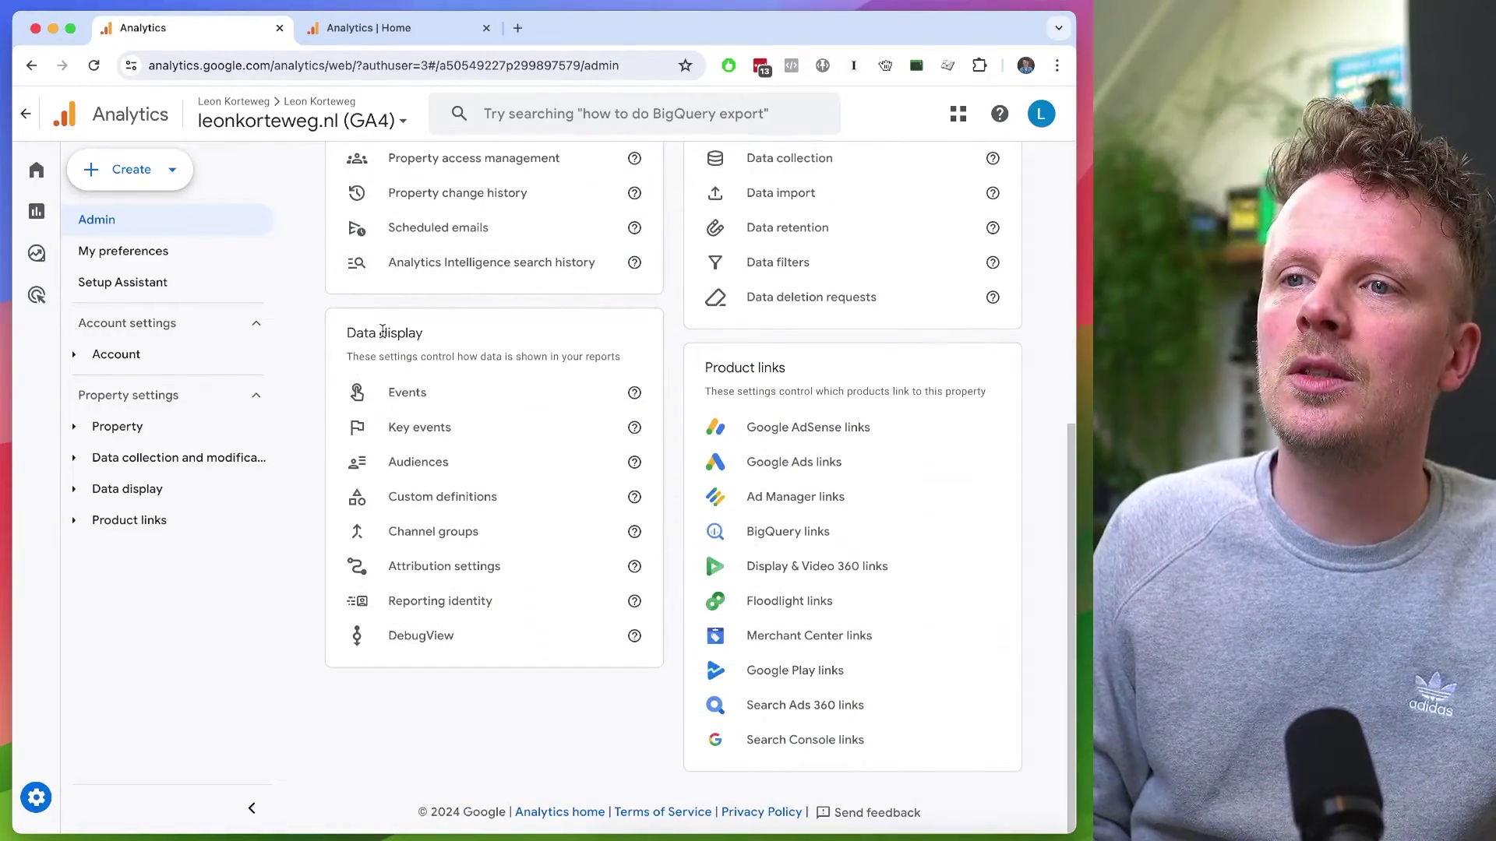
pyautogui.doubleClick(382, 332)
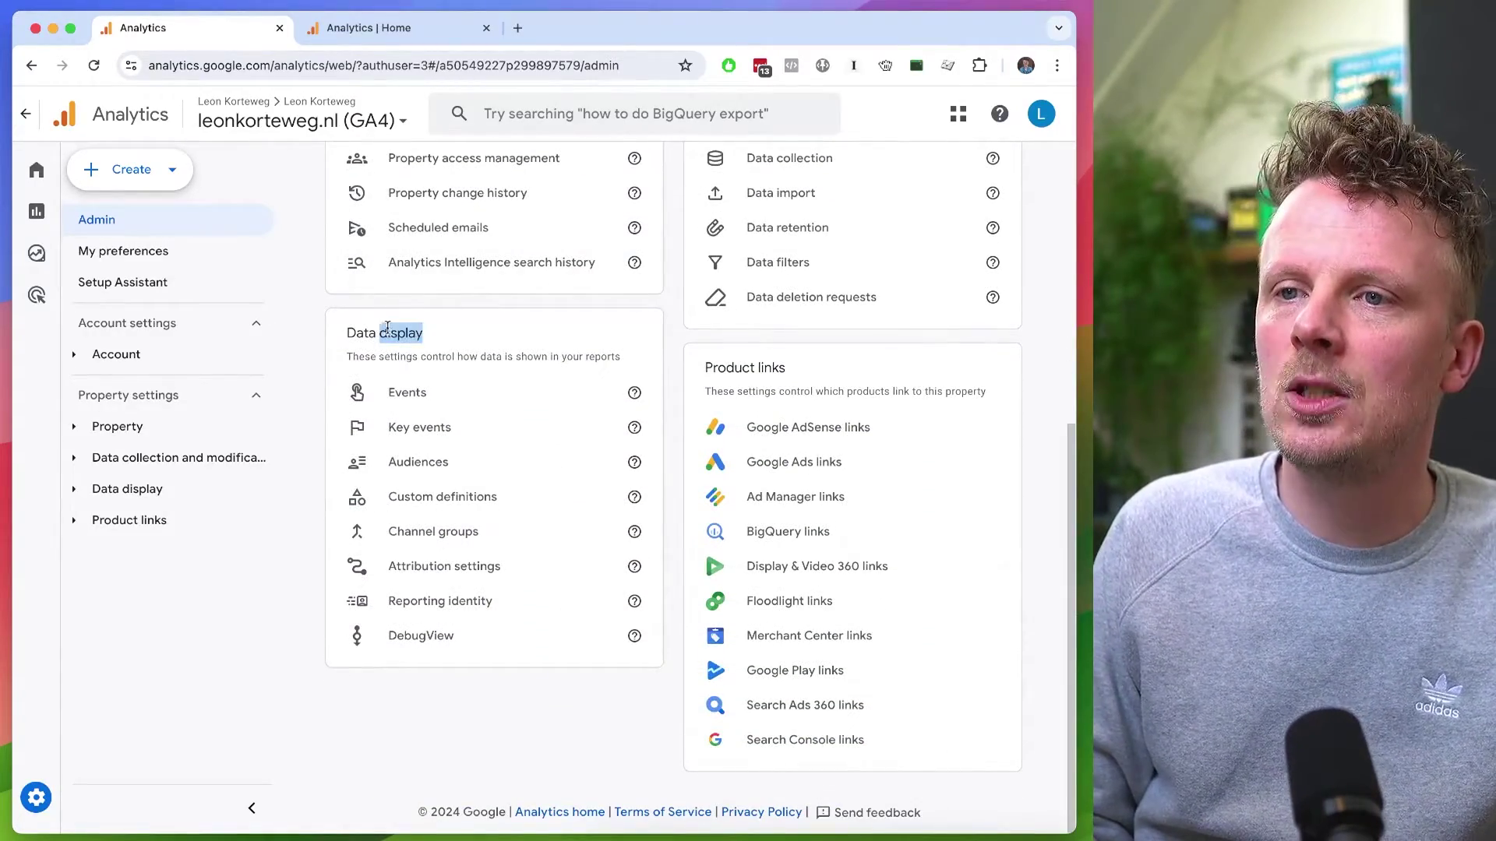
pyautogui.click(419, 430)
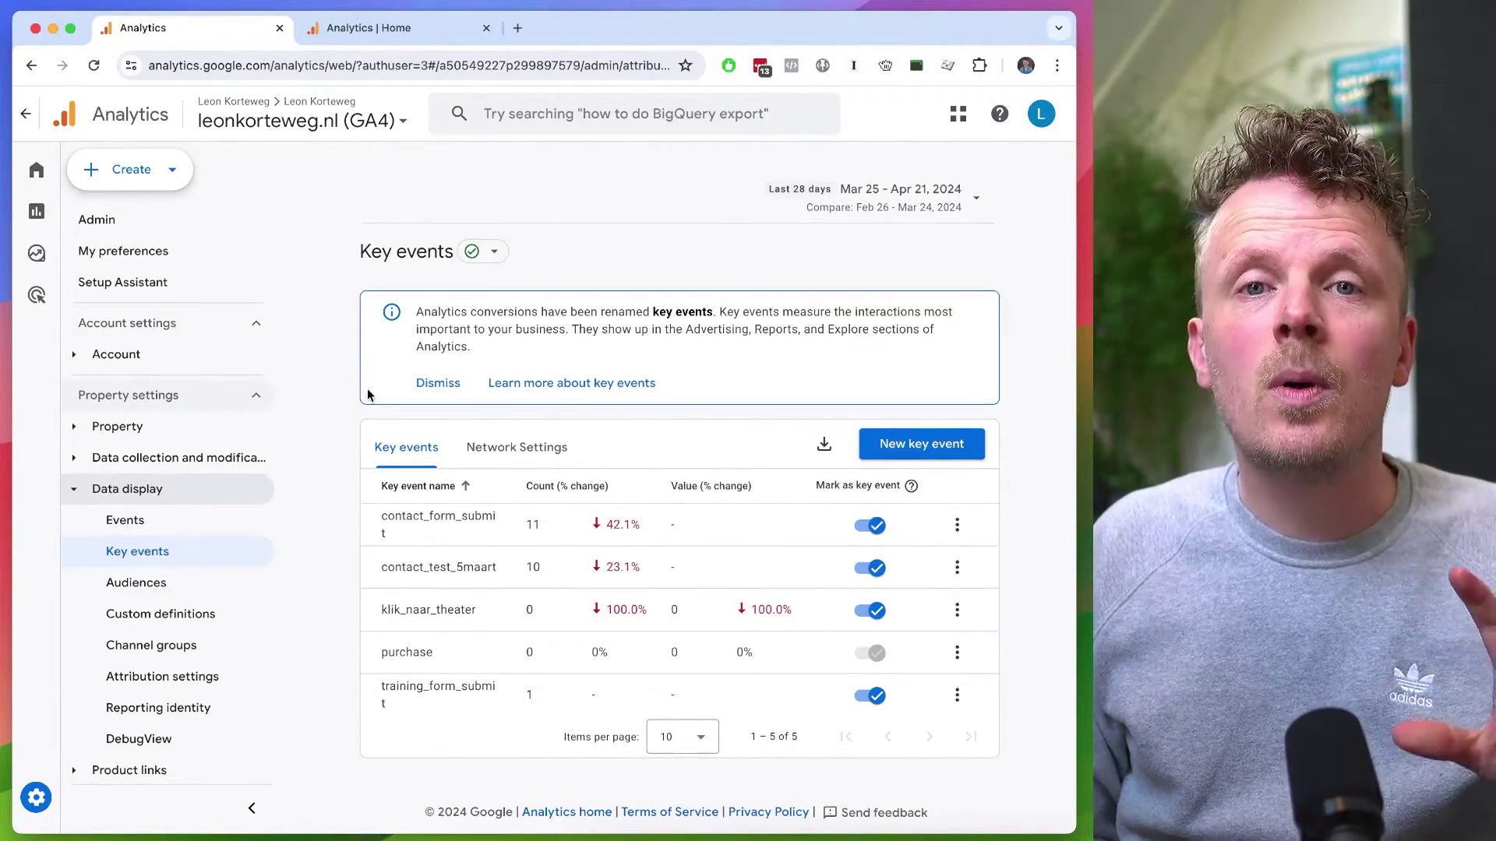
pyautogui.click(67, 293)
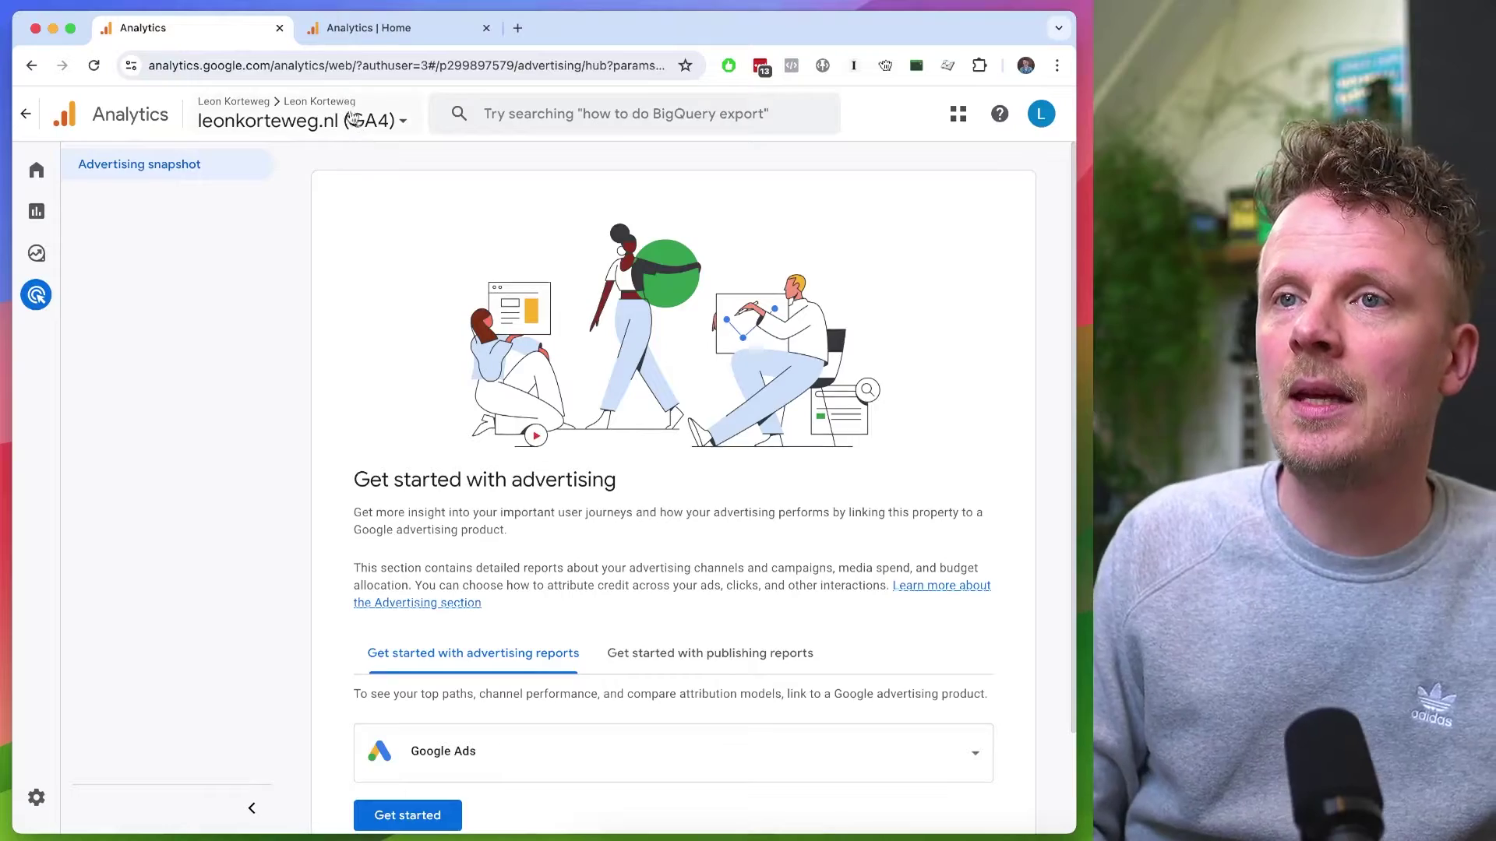
# In the 'Analytics | Home' tab, open the Advertising snapshot charting conversions by channel.
pyautogui.click(374, 28)
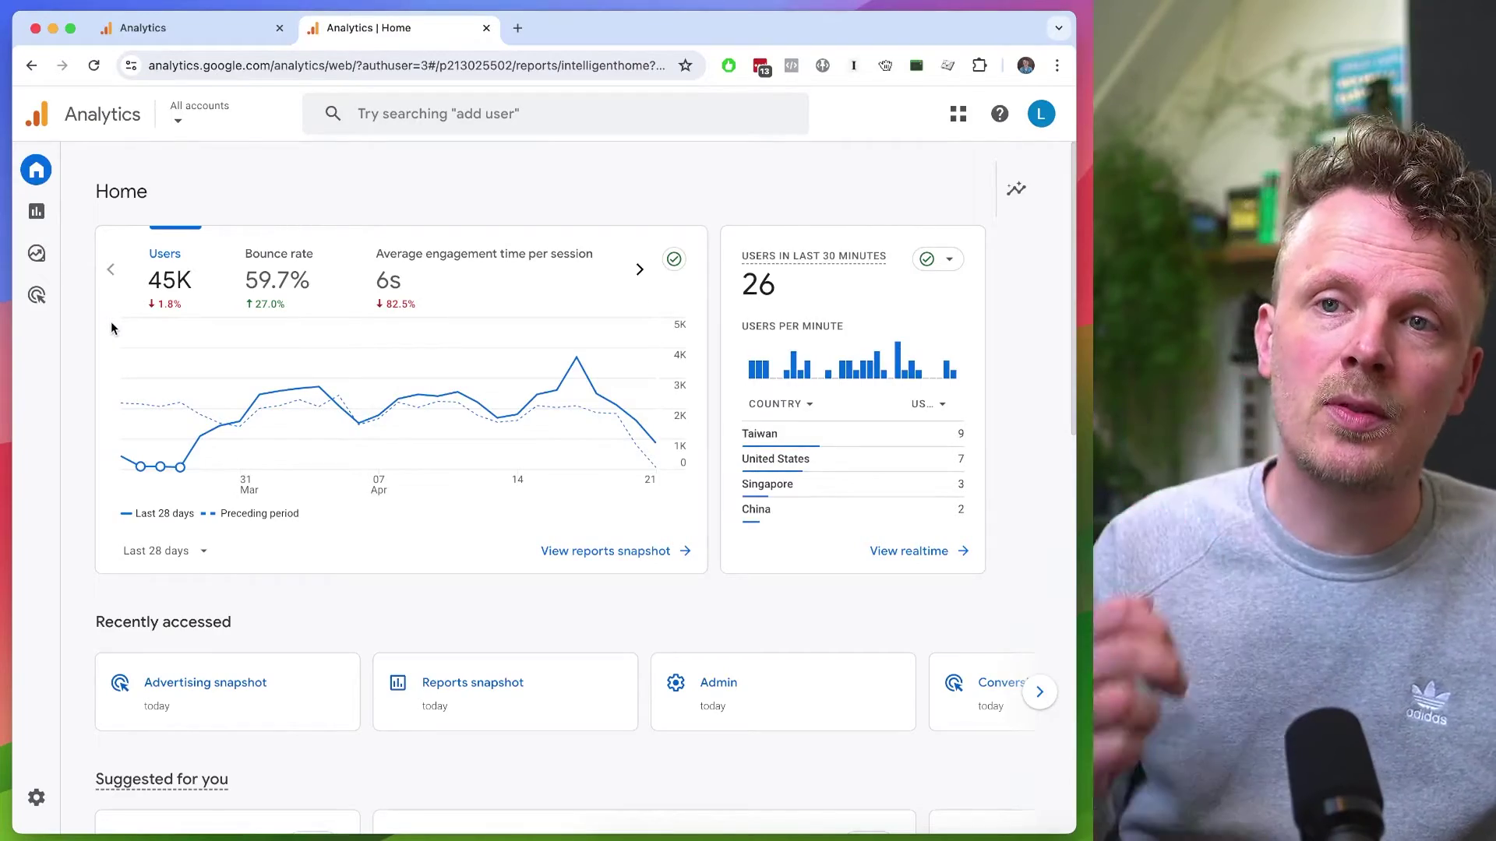
pyautogui.moveTo(43, 300)
pyautogui.click(87, 296)
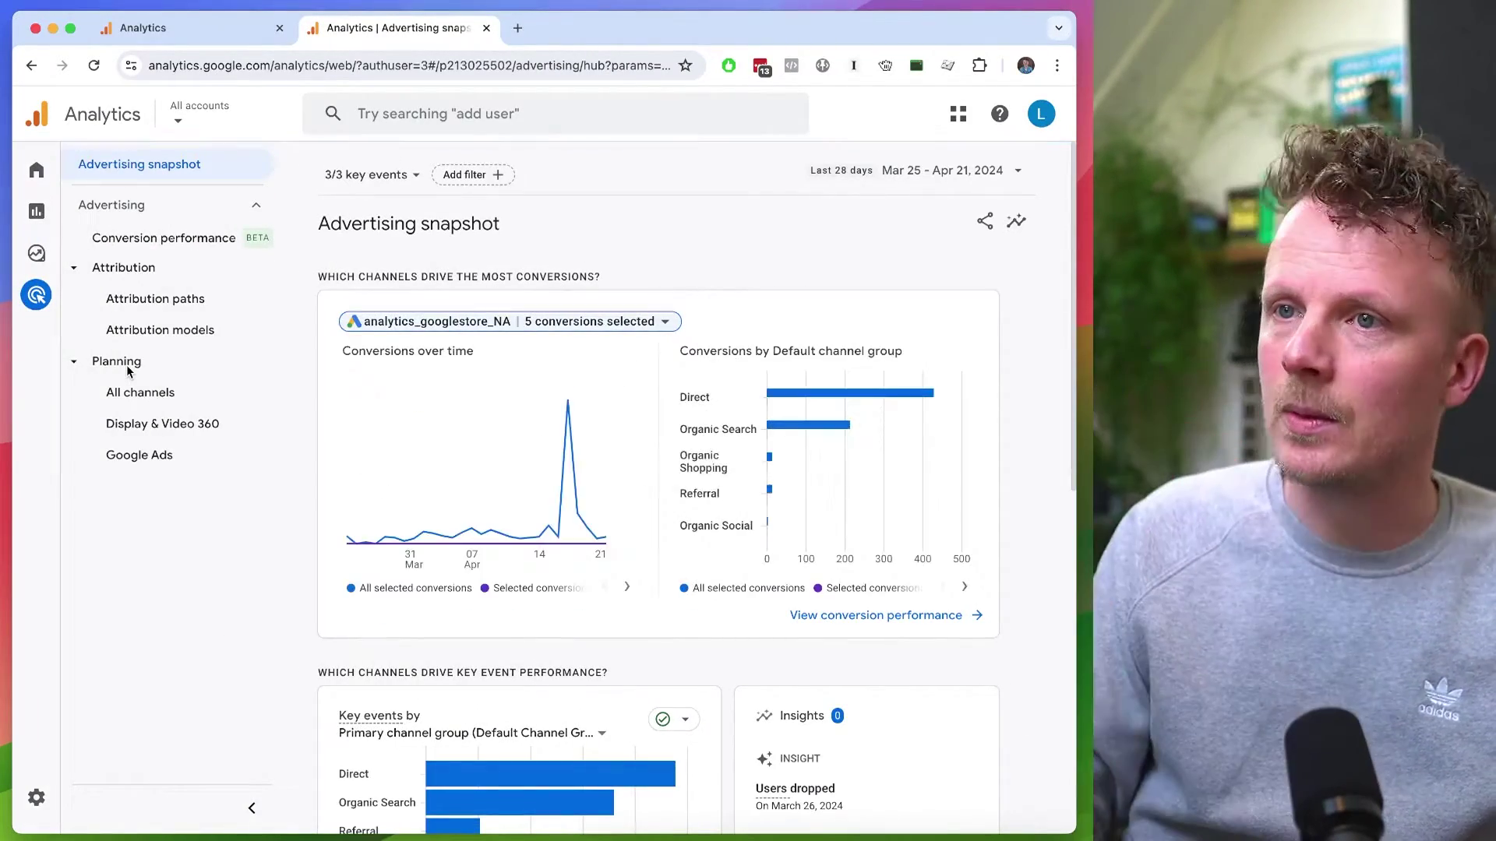
pyautogui.doubleClick(557, 275)
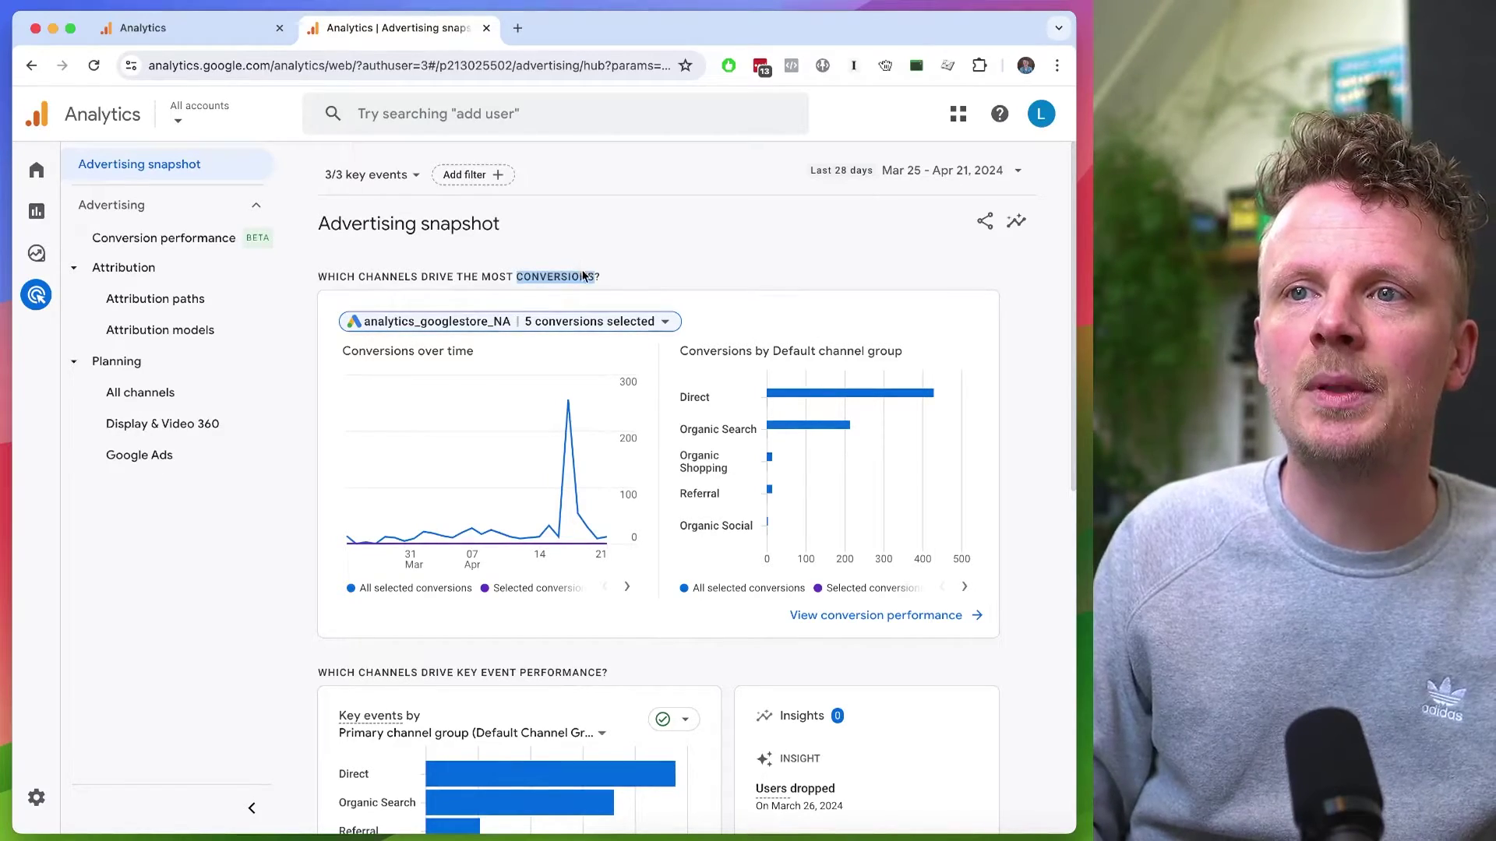